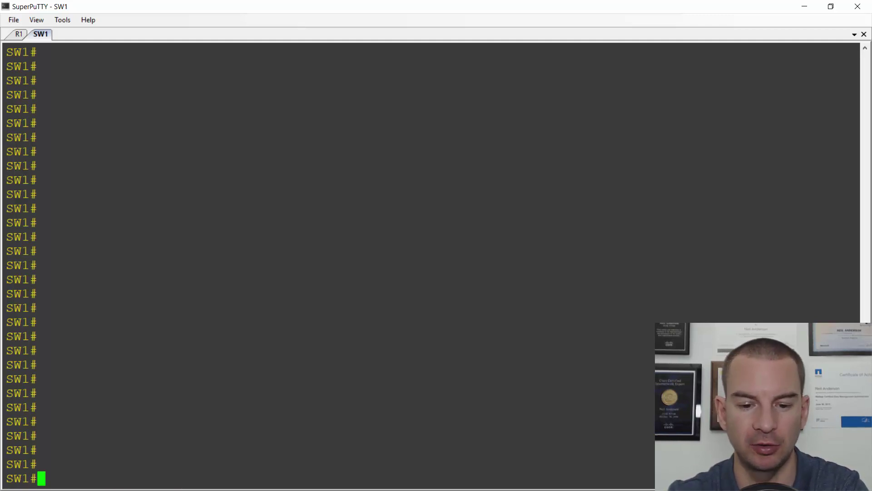
Step: On SW1, show FastEthernet0/1's running config and the interface summary, highlighting Vlan1 192.168.0.10 and Fa0/1 up/up
type("sh ru")
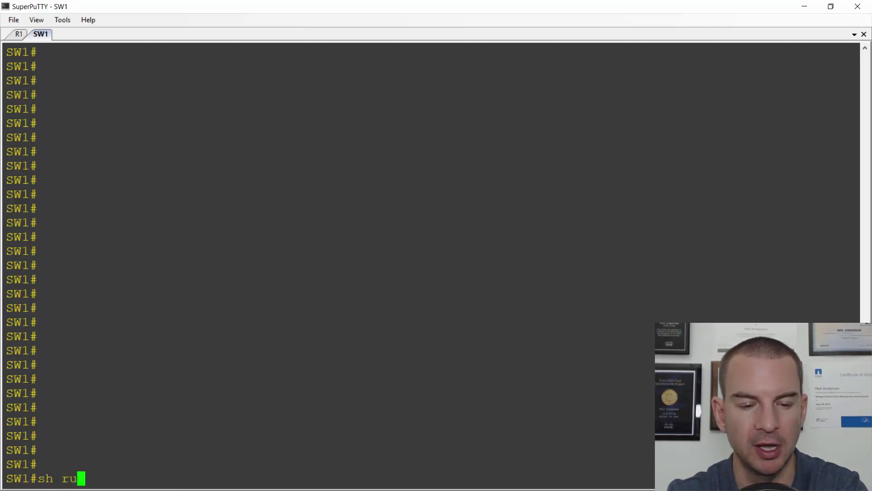
type("n int f")
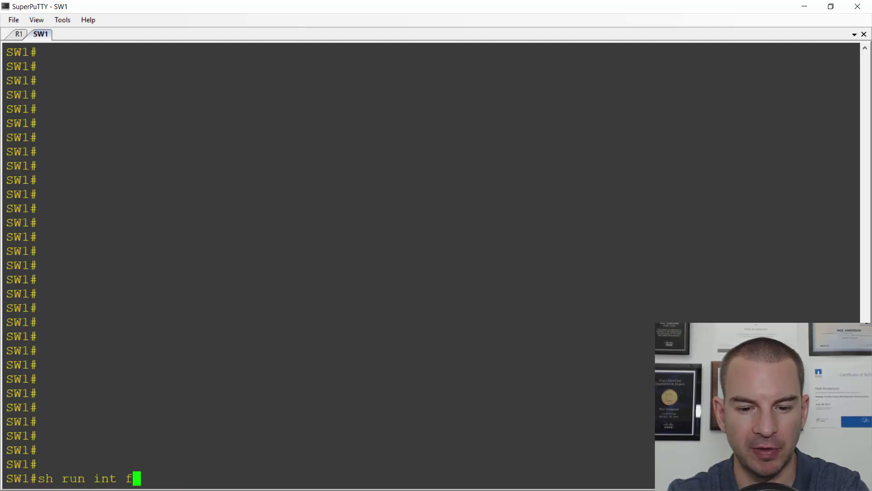
type("0/1")
key("Return")
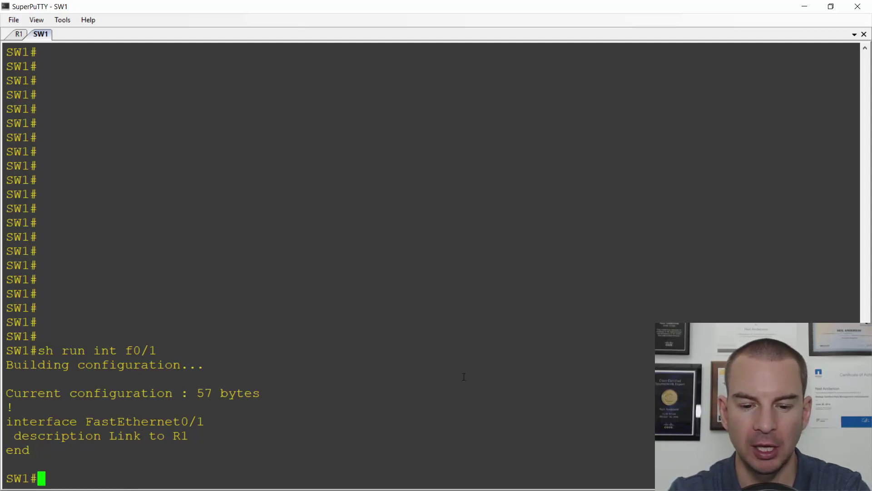
type("sh ")
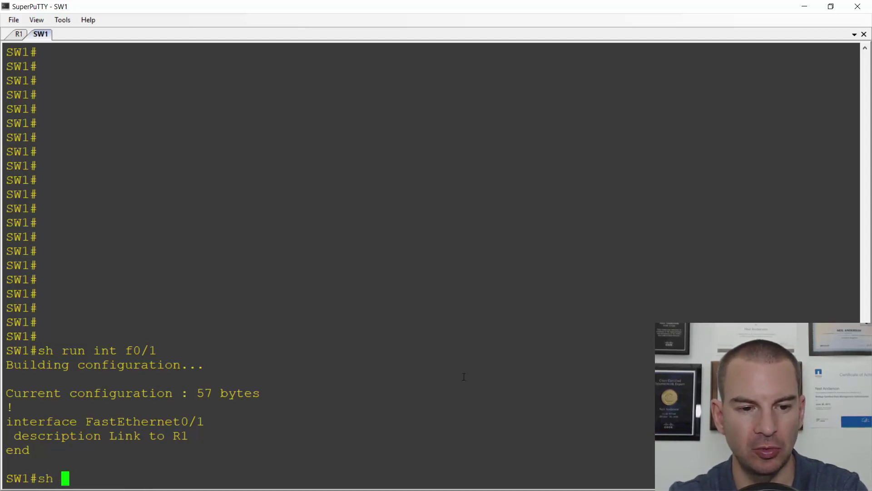
type("ip int brief")
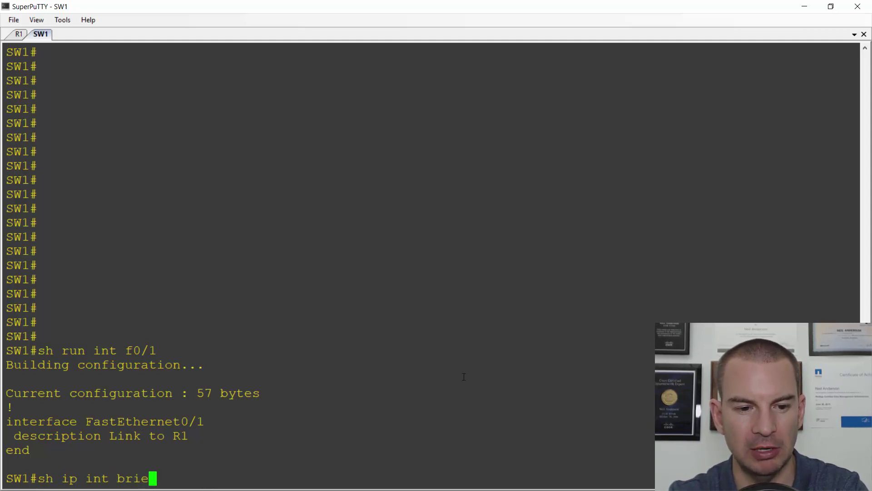
key("Return")
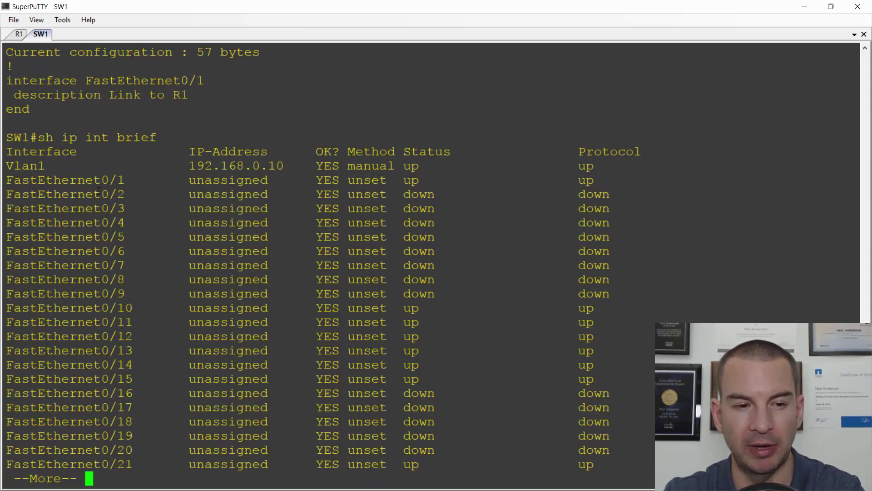
left_click_drag(7, 166, 280, 166)
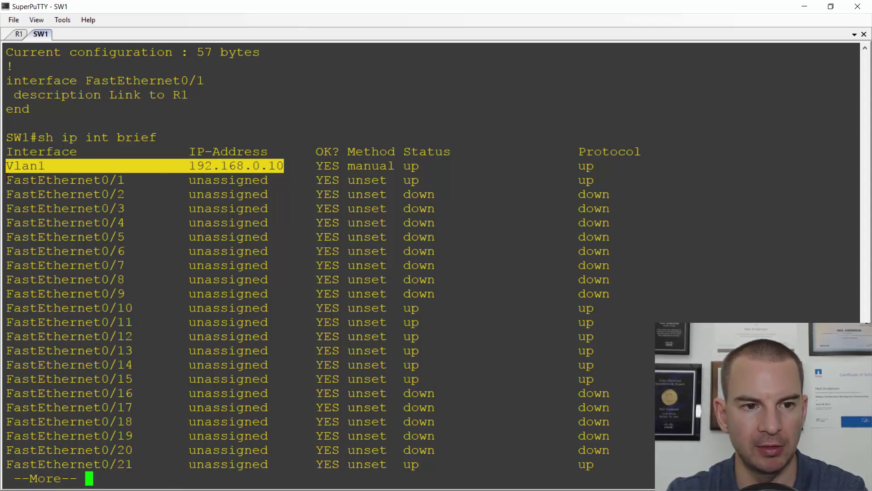
left_click_drag(5, 180, 593, 180)
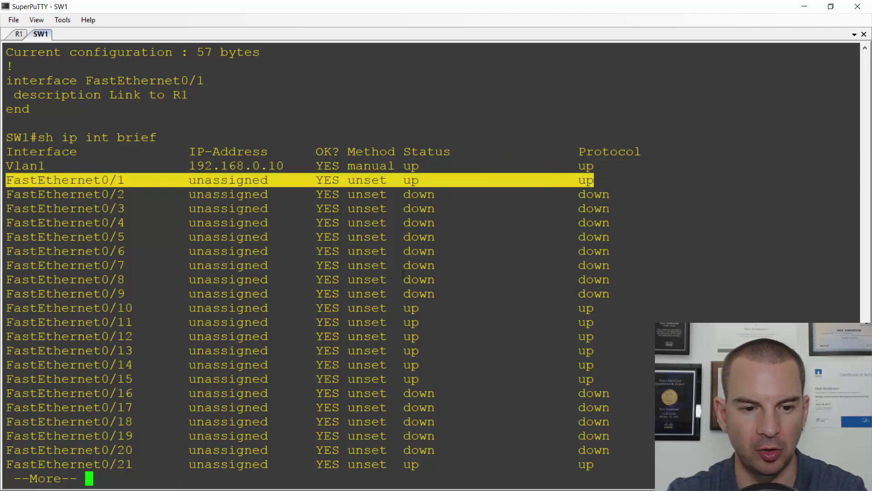
Step: Ping R1 at 192.168.0.1 from SW1, getting 100 percent success
left_click(228, 360)
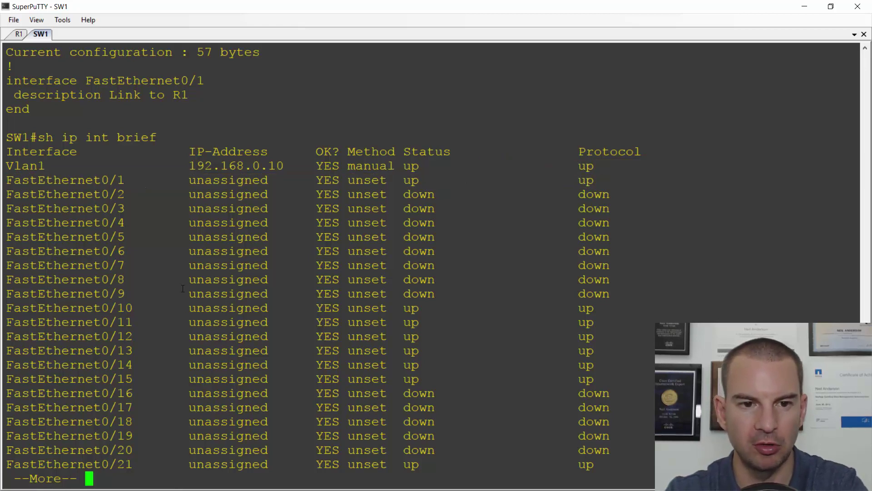
type("q")
type("ping ")
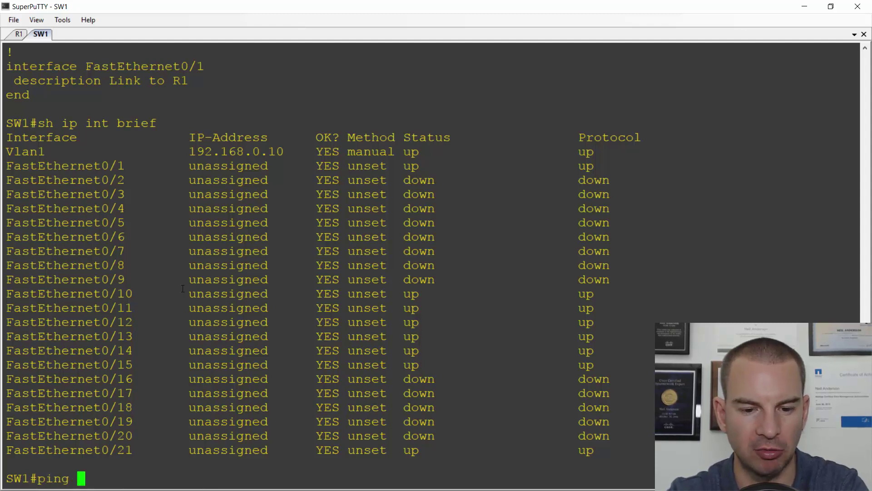
type("192.1")
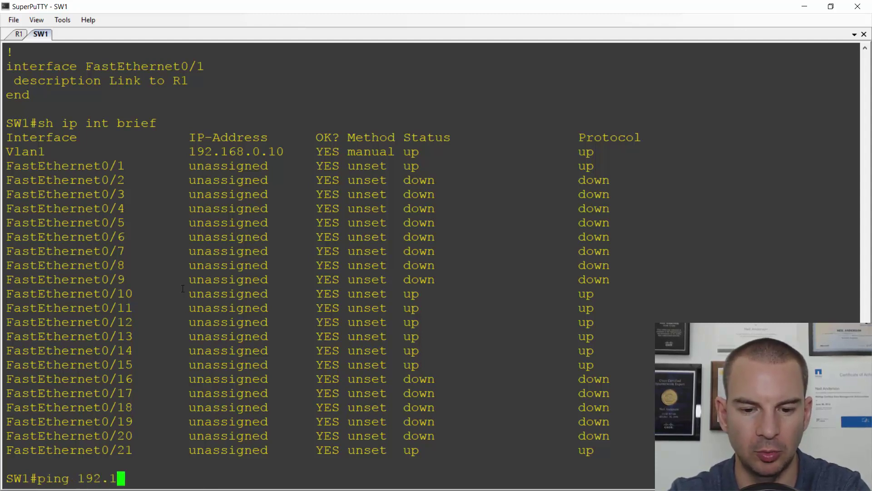
type("68.0.")
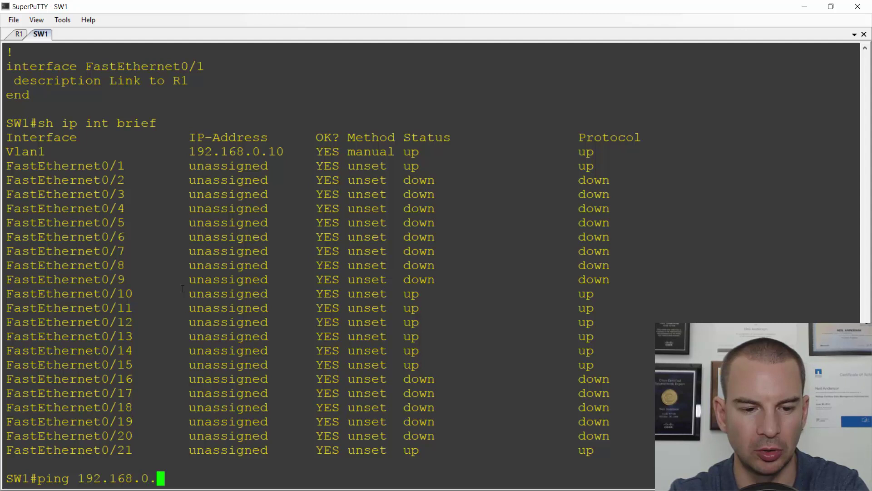
type("1")
key("Return")
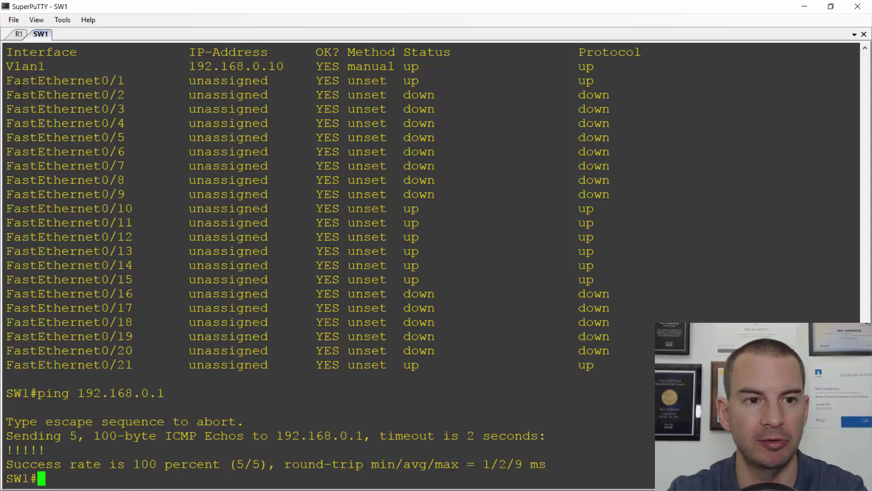
Step: On R1, show FastEthernet0/0's running config, highlighting the description 'Link to SW1'
left_click(17, 34)
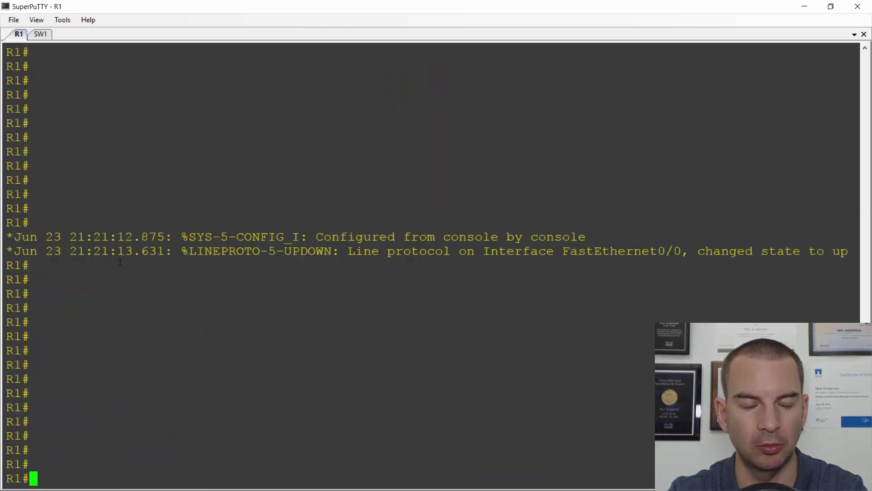
type("sh ")
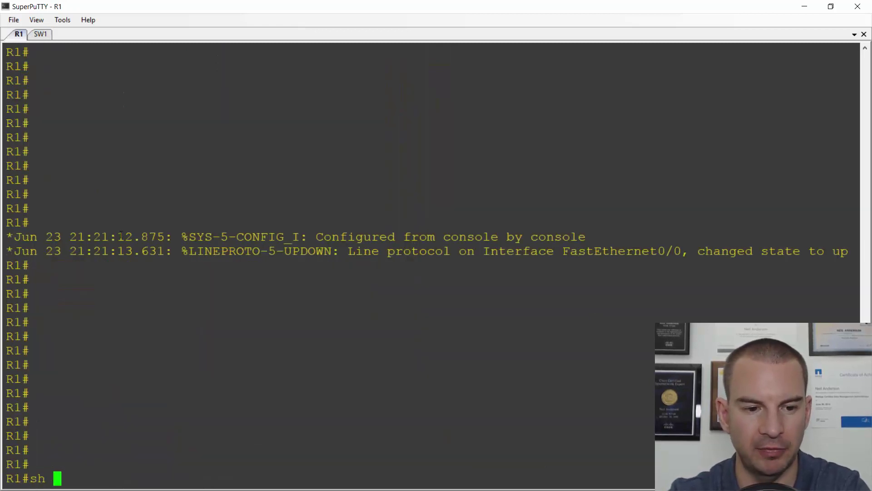
type("run ")
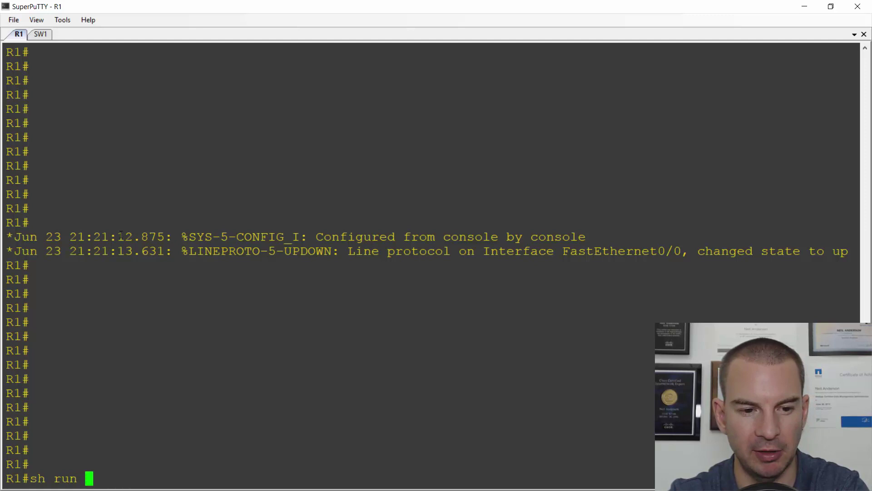
type("int f")
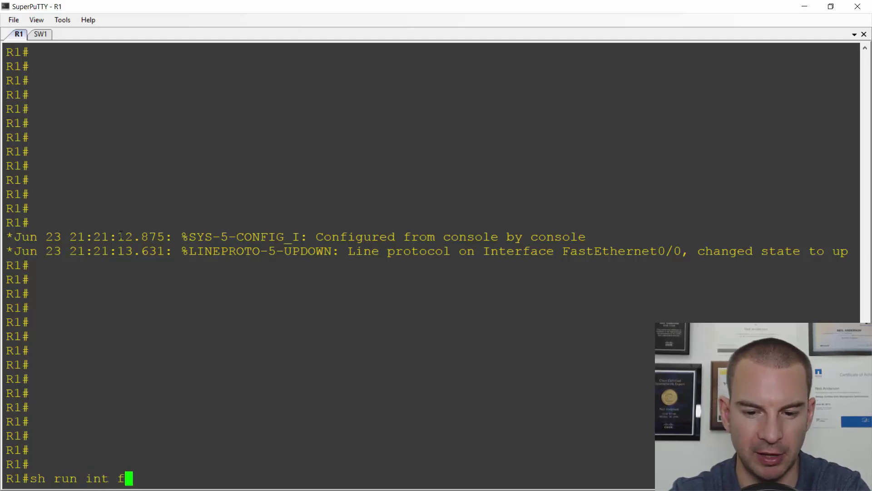
type("0/0")
key("Return")
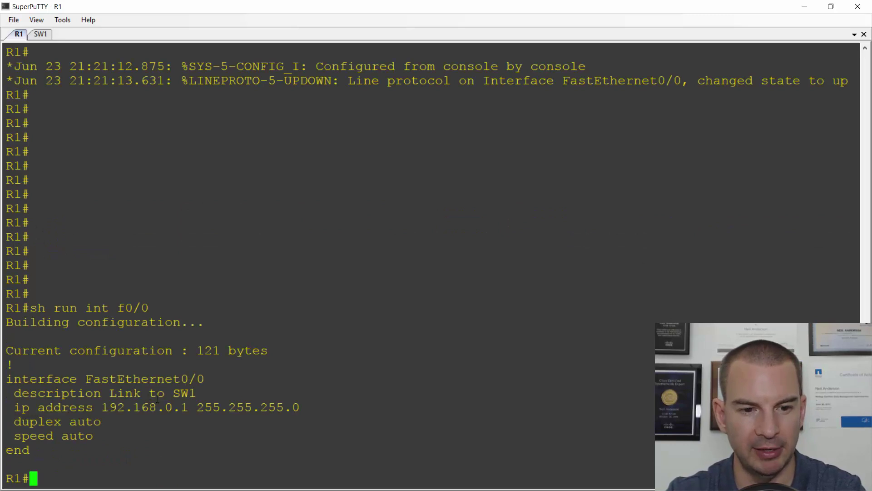
left_click_drag(196, 390, 14, 394)
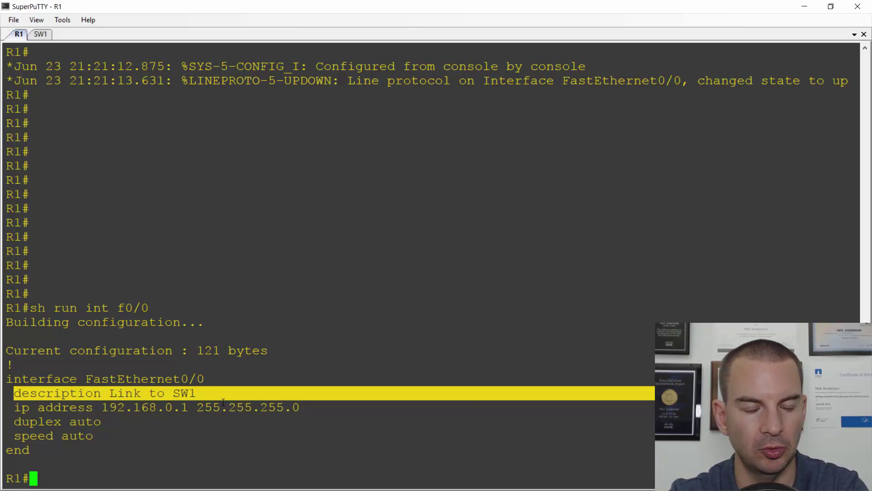
Step: Enter interface configuration mode for R1's FastEthernet0/0 via config t and int f0/0
type("coniig t")
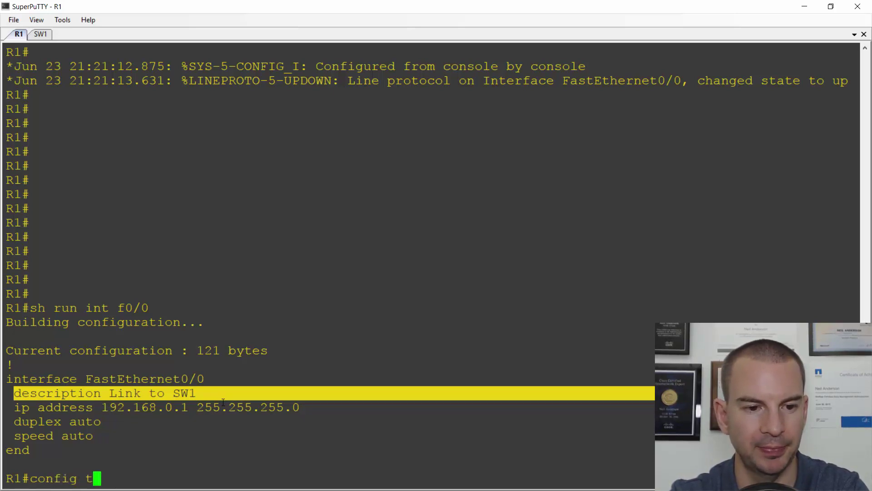
key("Return")
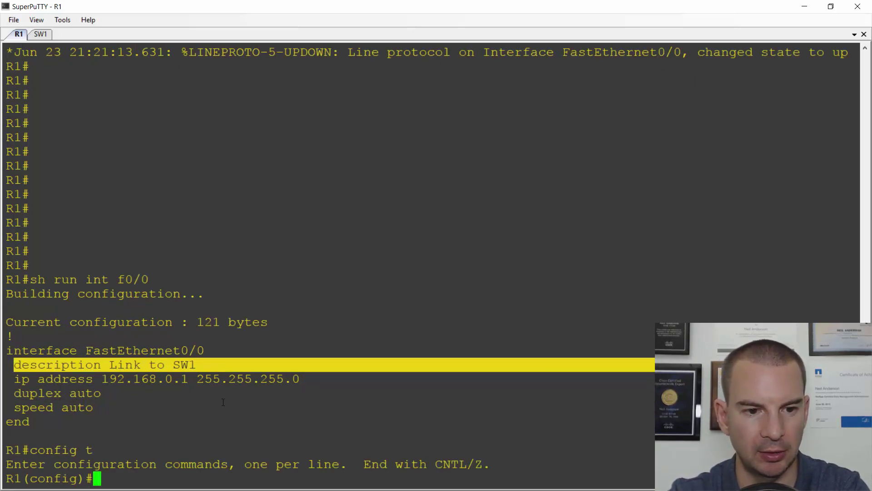
type("int f")
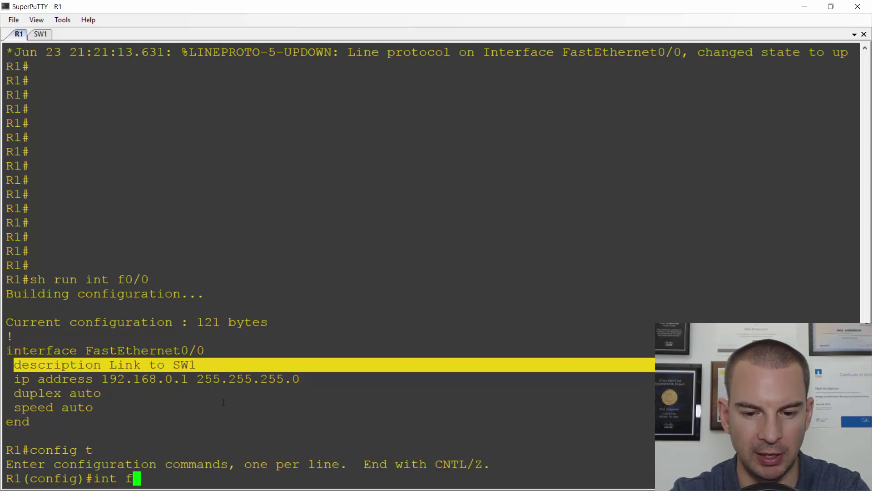
type("0/0")
key("Return")
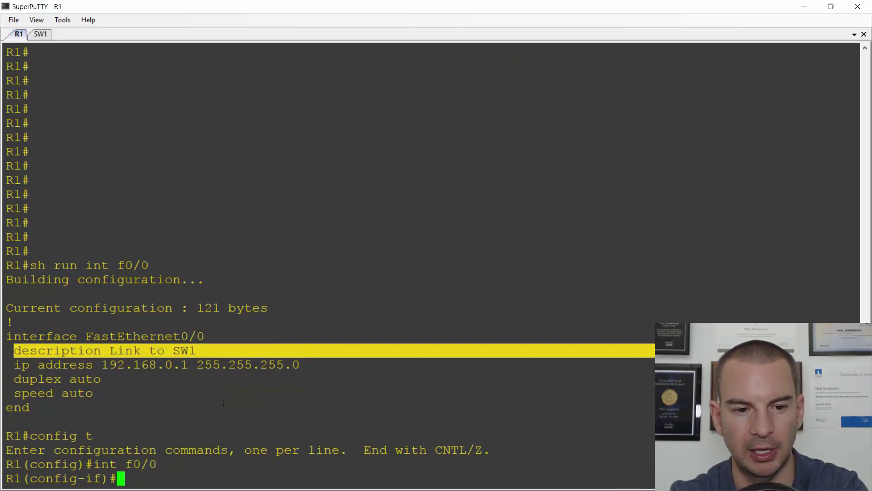
Step: List R1's interface summary with 'do sh ip int brief', highlighting FastEthernet0/0 up/up
type("shut")
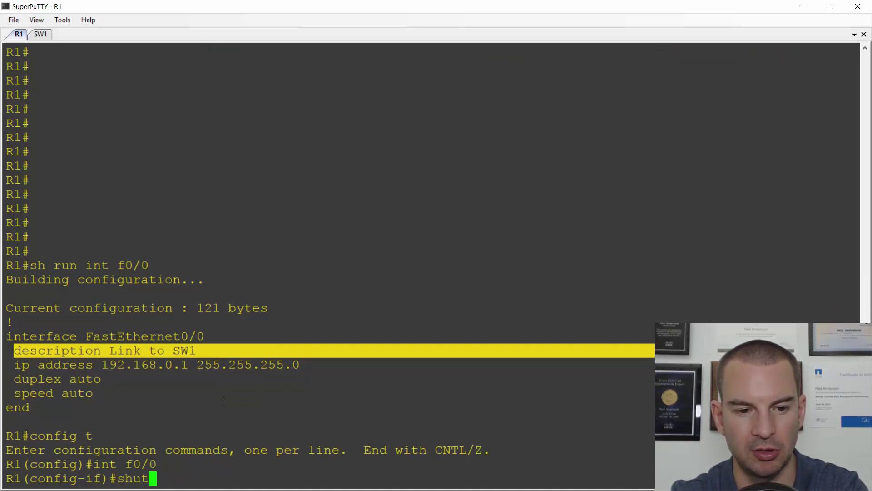
key("BackSpace")
key("BackSpace")
key("BackSpace")
key("BackSpace")
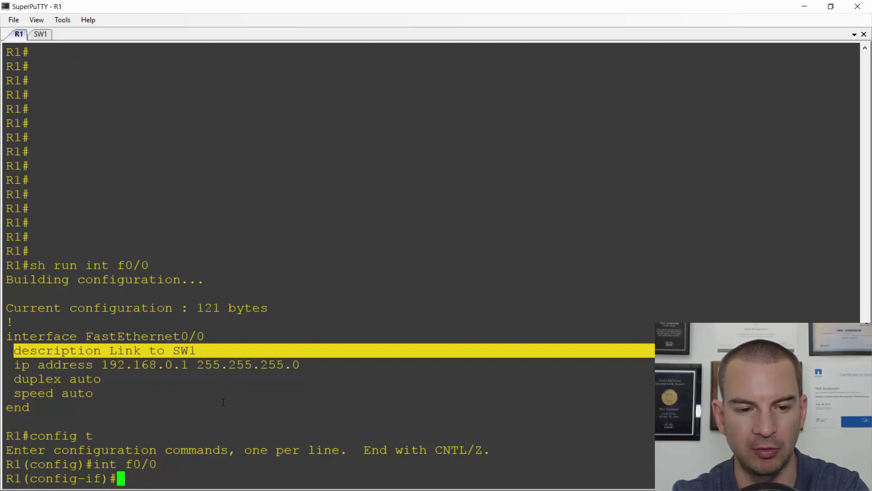
type("do sh ip i")
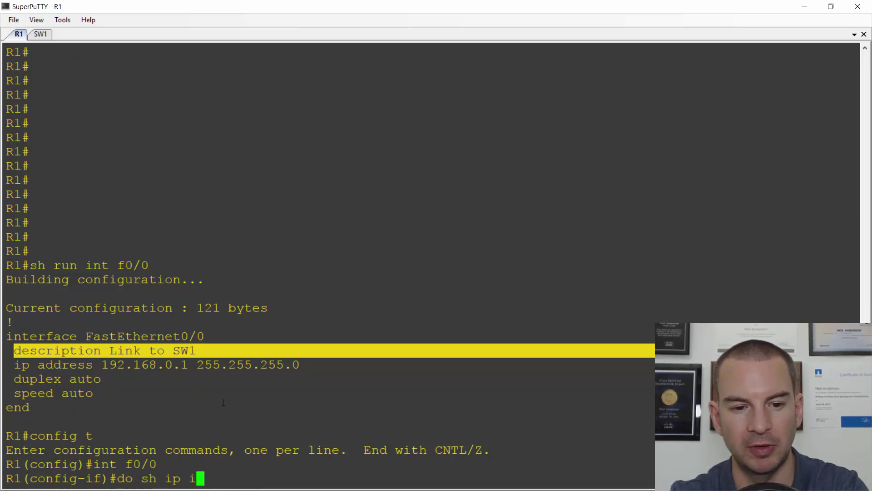
type("nt brief")
key("Return")
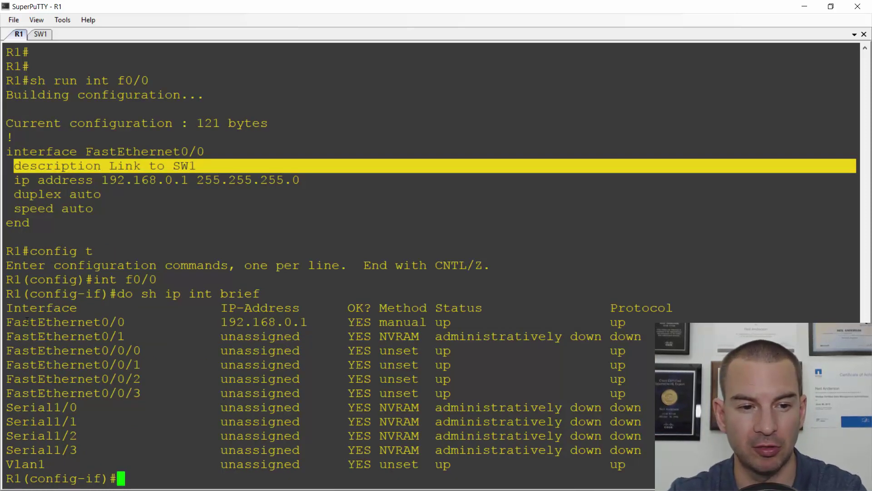
left_click_drag(6, 322, 637, 323)
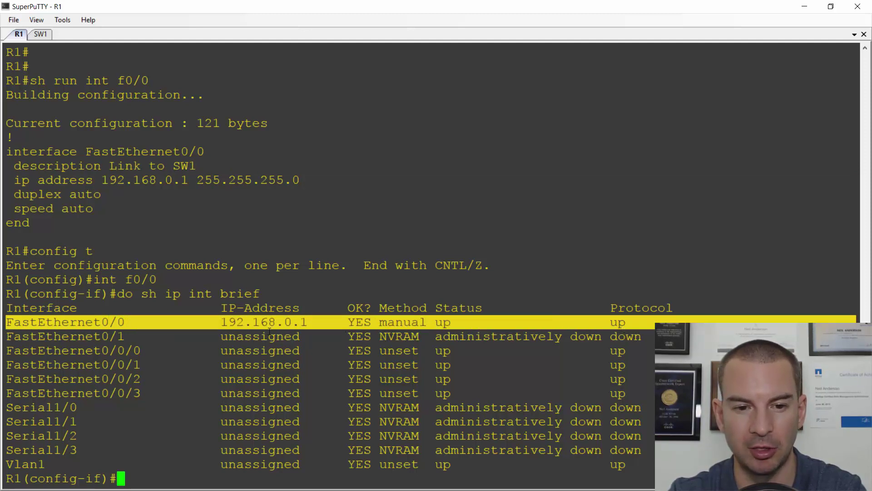
left_click(205, 435)
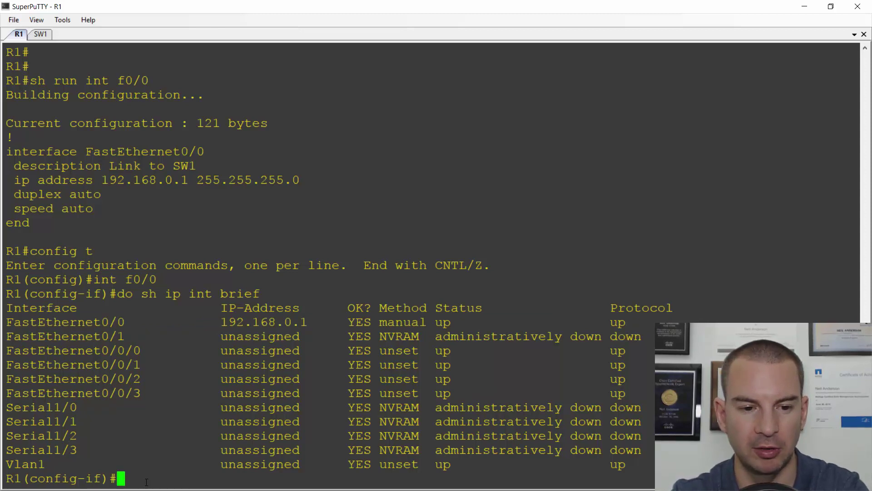
Step: Shut down R1's FastEthernet0/0 and confirm the interface summary now shows it administratively down
type("shutdown")
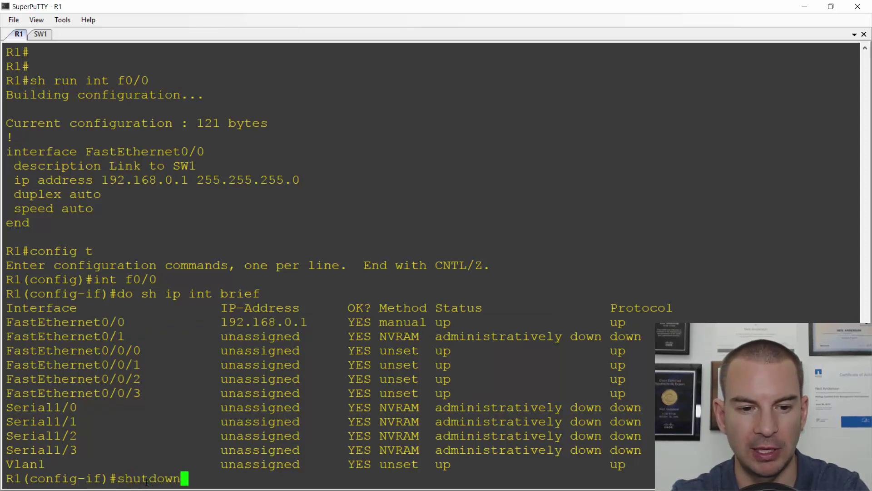
key("Return")
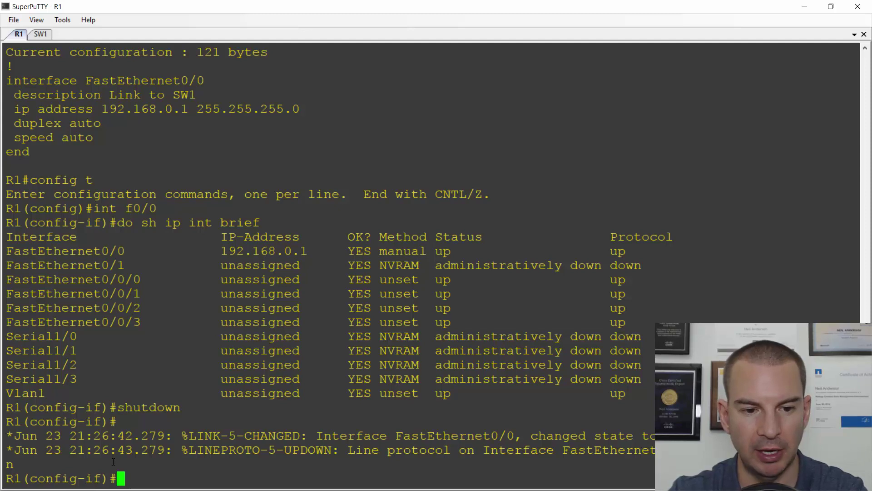
key("Up")
key("Up")
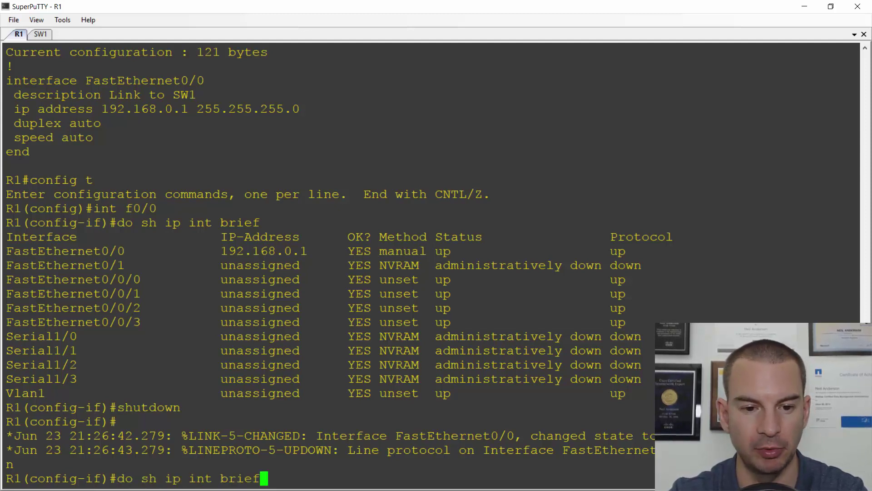
key("Return")
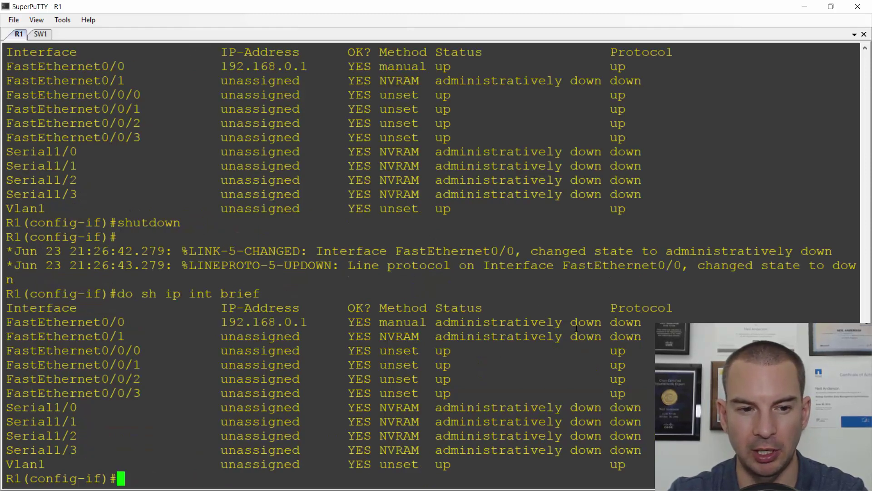
left_click_drag(650, 322, 9, 324)
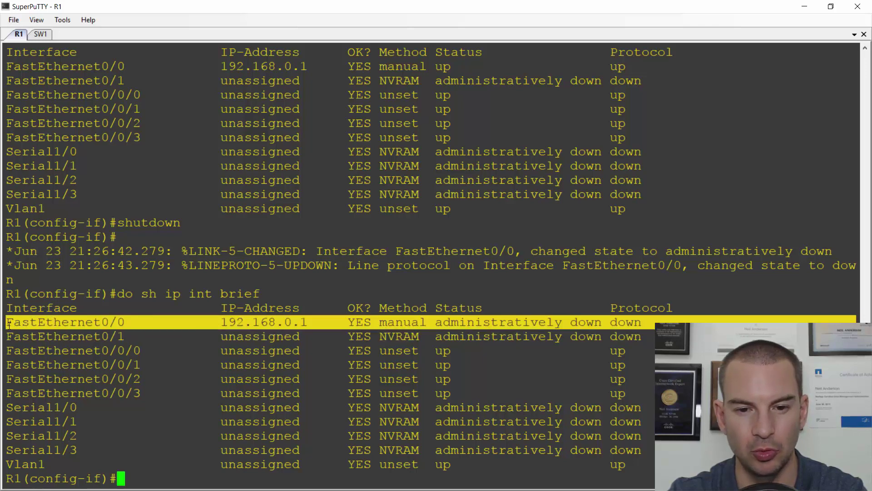
left_click(588, 320)
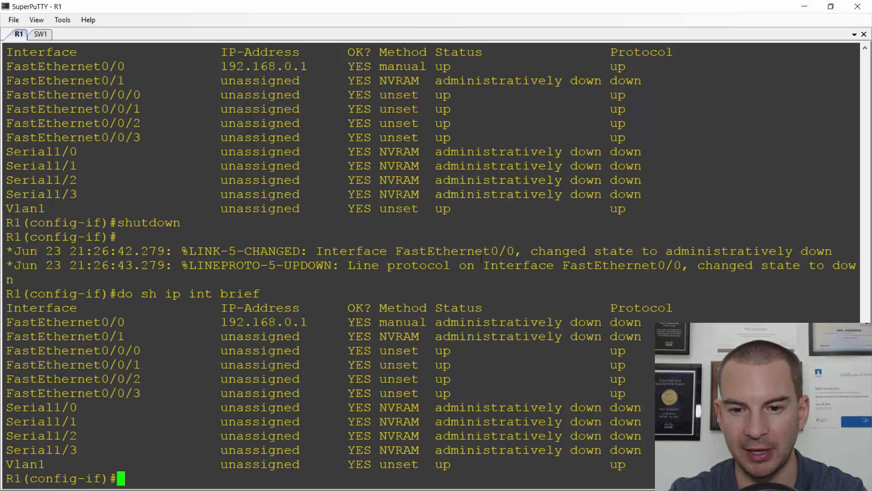
left_click_drag(603, 323, 435, 322)
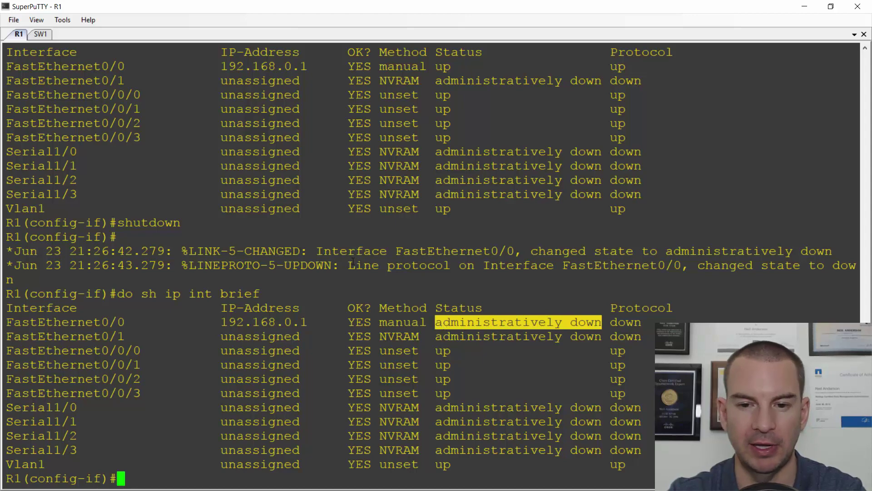
left_click(173, 266)
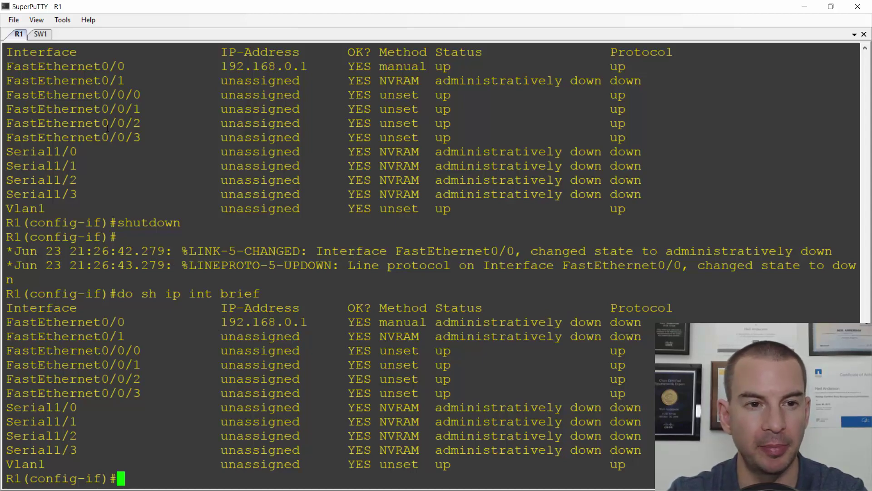
Step: Rerun SW1's interface summary, highlighting FastEthernet0/1 as down/down, then quit the pager
left_click(41, 35)
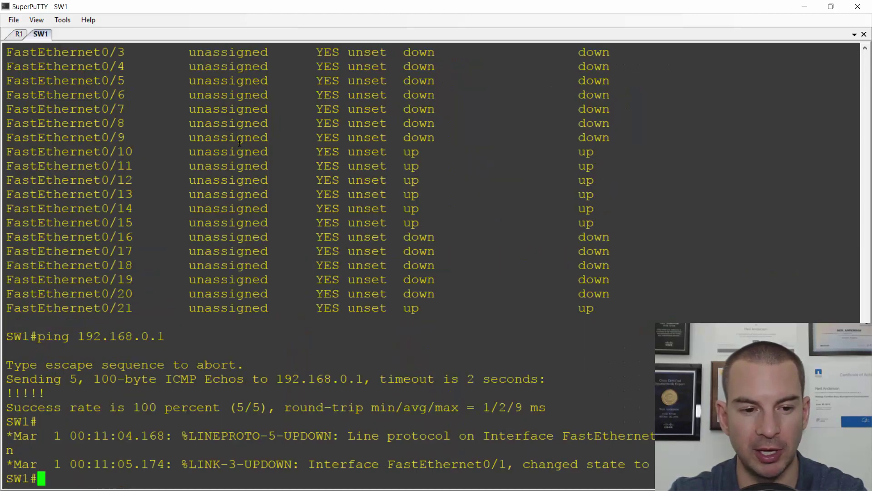
key("Up")
key("Up")
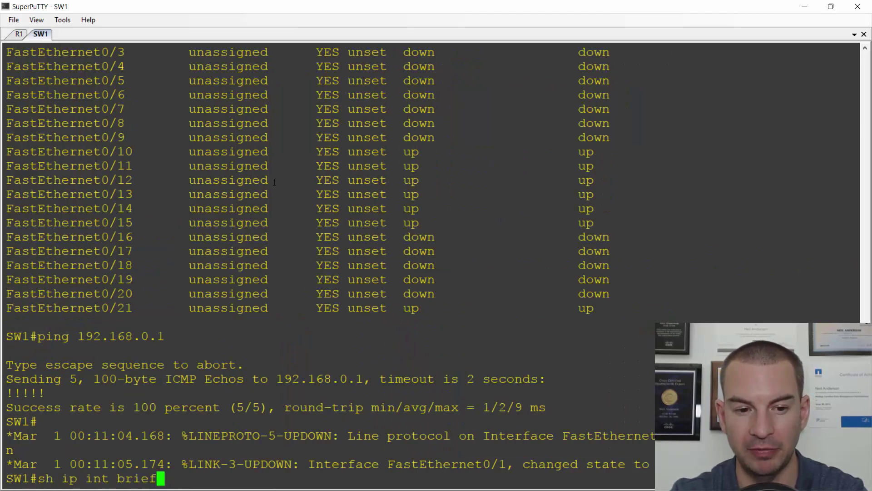
key("Return")
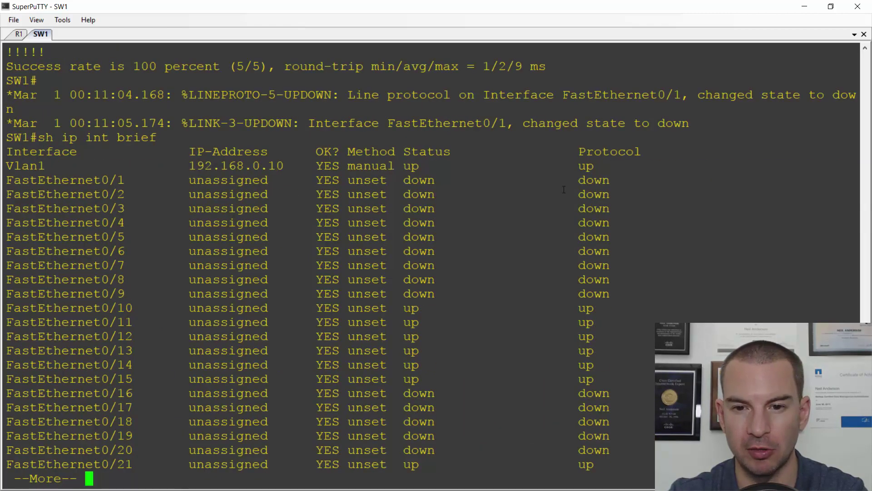
left_click_drag(609, 180, 26, 182)
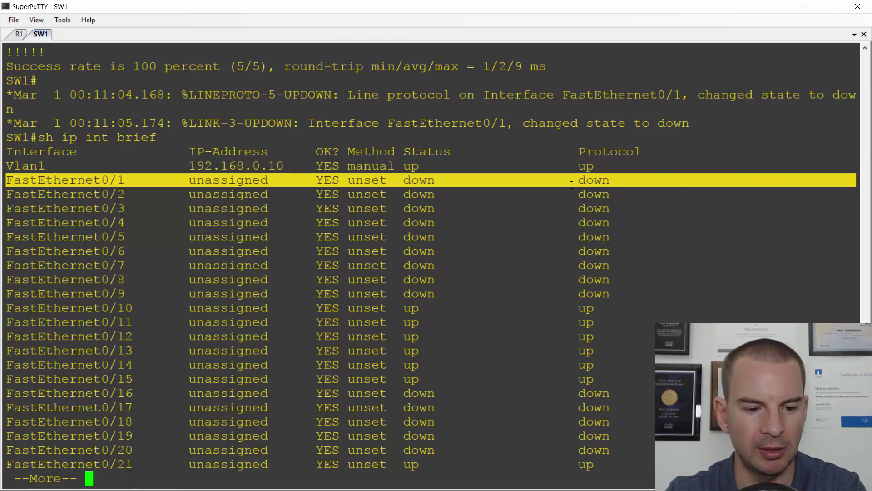
key("q")
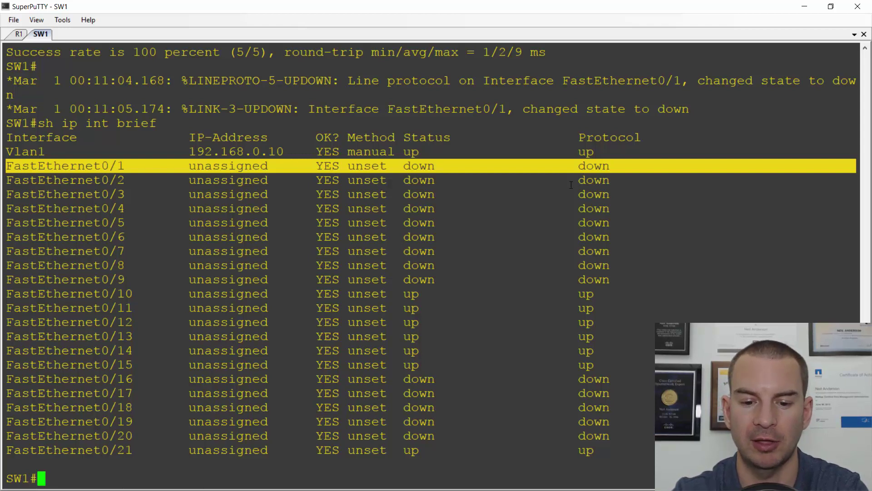
Step: Page through SW1's 'show int' output to FastEthernet0/1, down with line protocol down (notconnect)
type("show int")
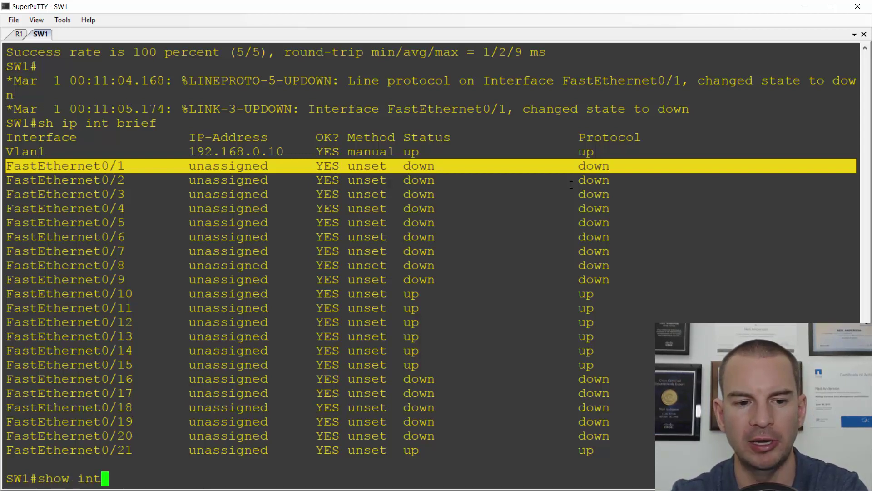
key("Return")
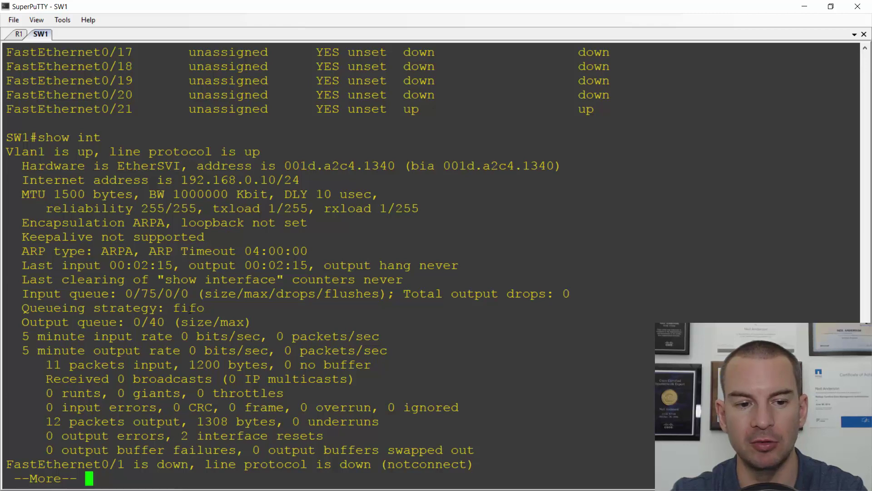
key("space")
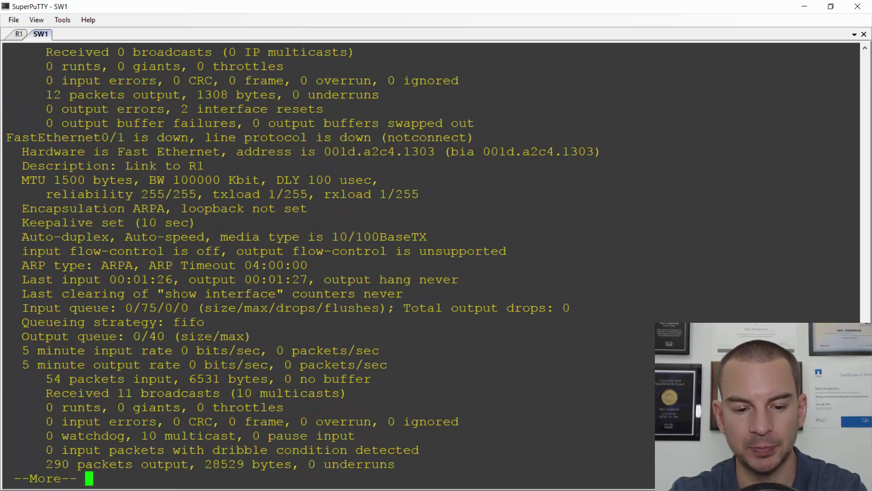
key("q")
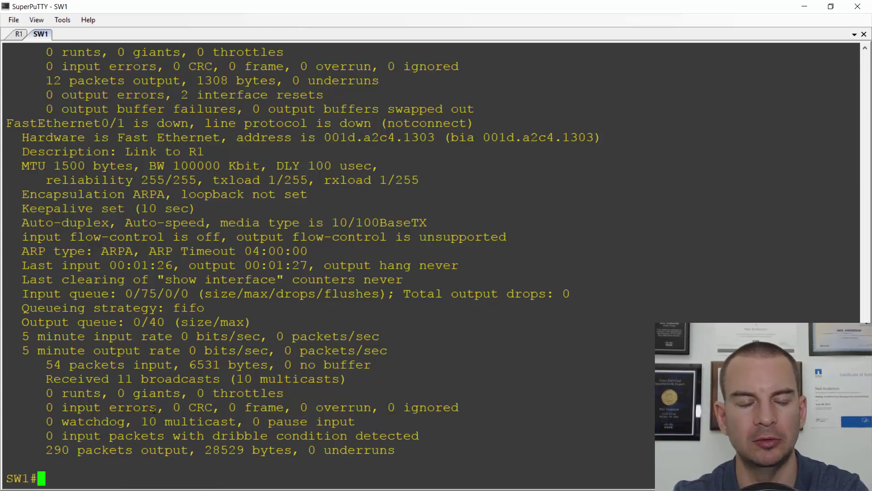
Step: Show SW1's FastEthernet0/1 running config and 'sh int f0/1' details, highlighting Auto-duplex, Auto-speed
type("sh run int f")
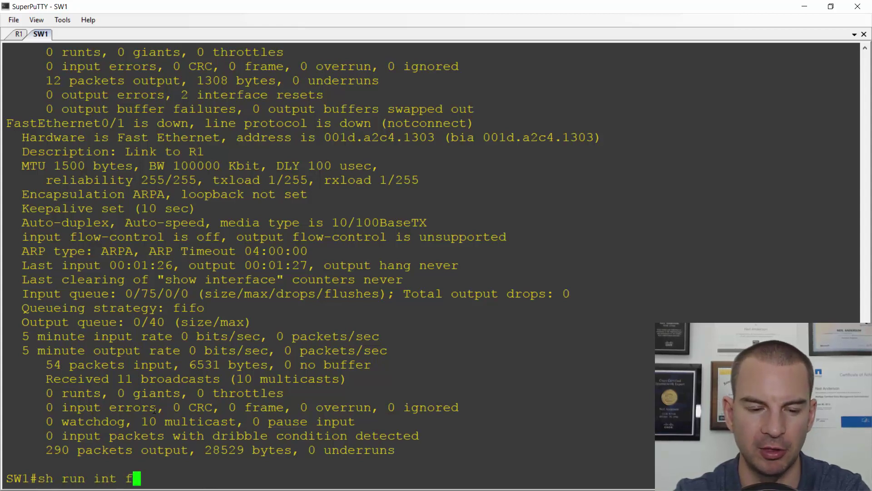
type("0/1")
key("Return")
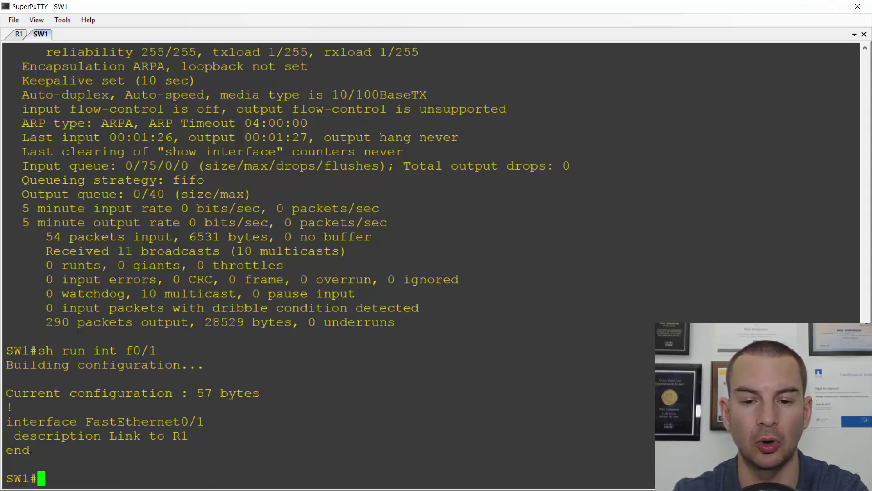
type("sh in")
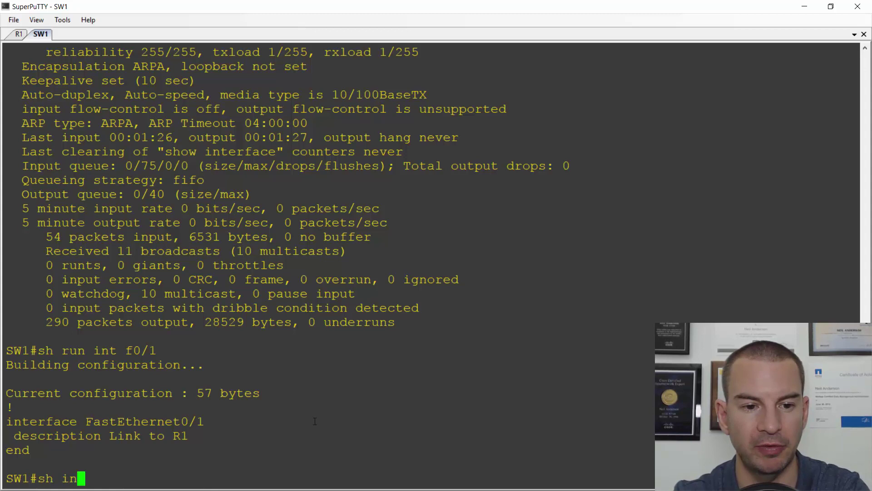
type("t f0/1")
key("Return")
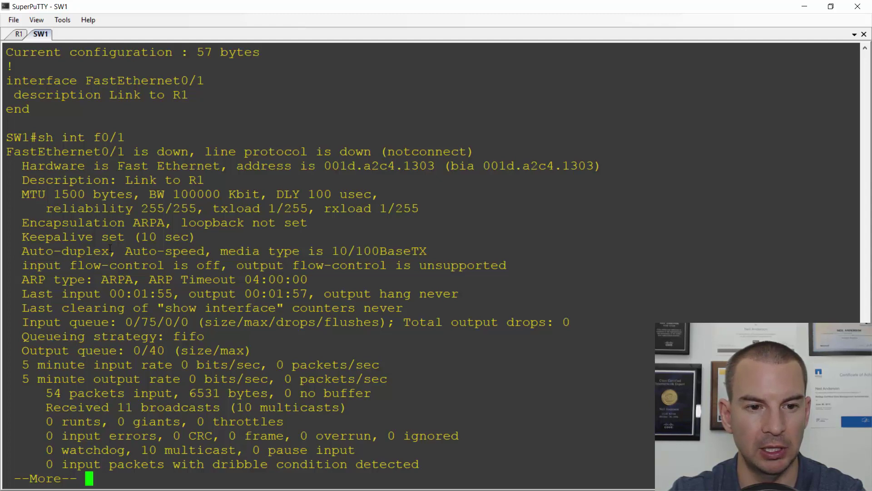
left_click_drag(212, 250, 30, 253)
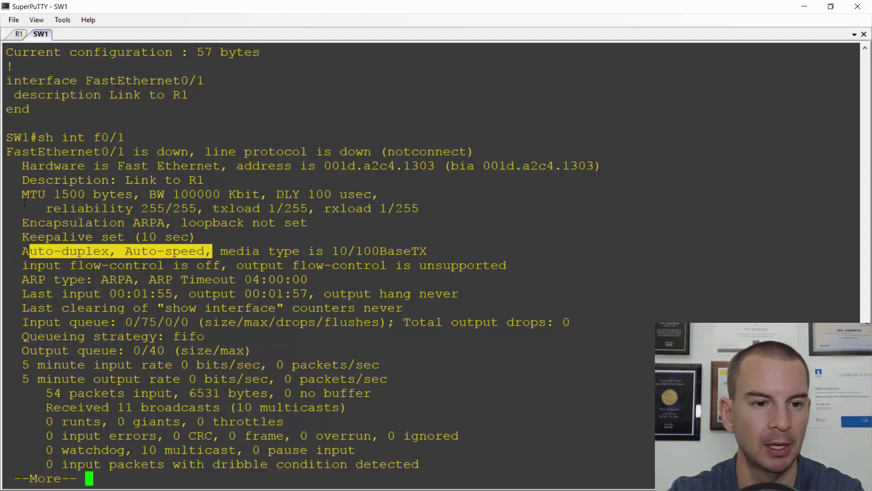
left_click(148, 243)
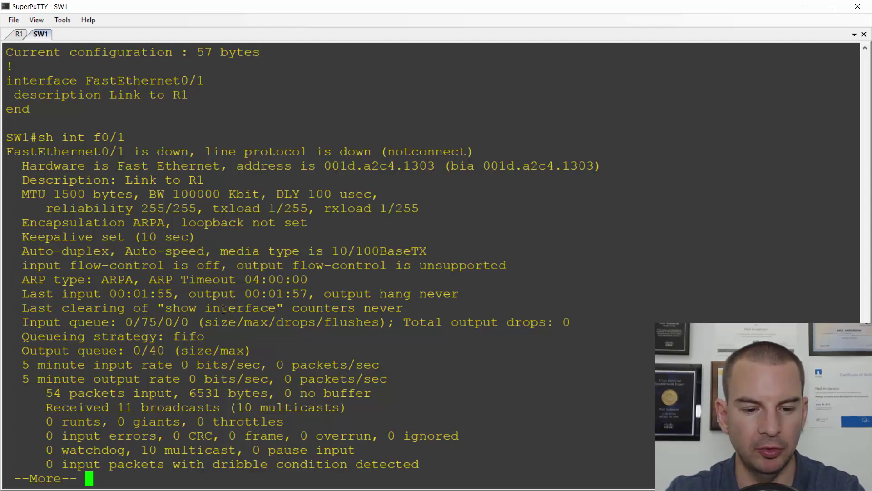
Step: Quit SW1's pager and show R1's FastEthernet0/0 running config with 'do sh run int f0/0'
key("q")
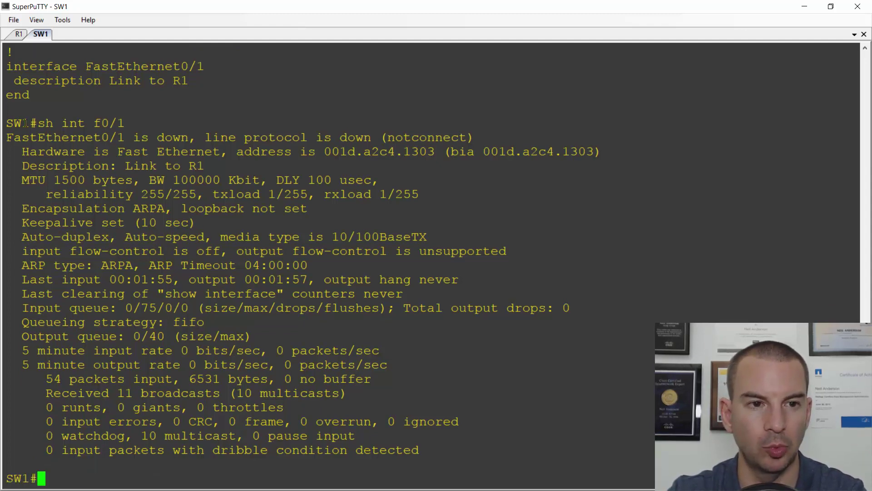
left_click(18, 34)
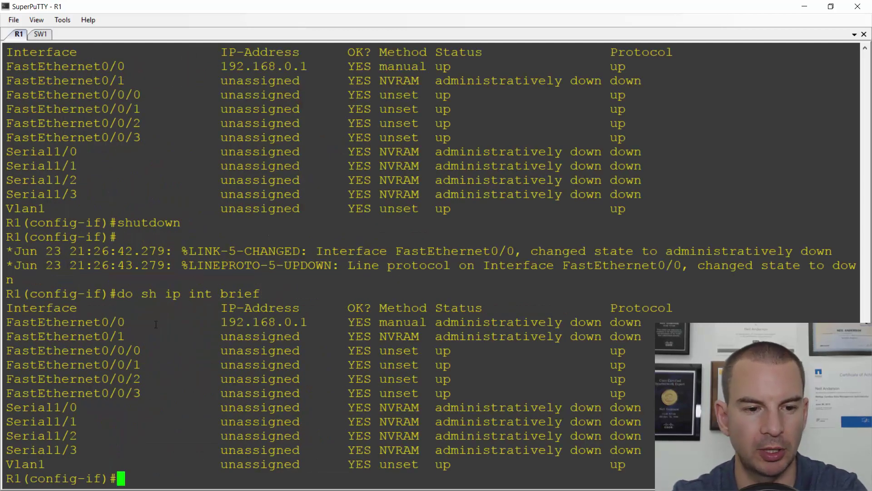
type("do sh run in")
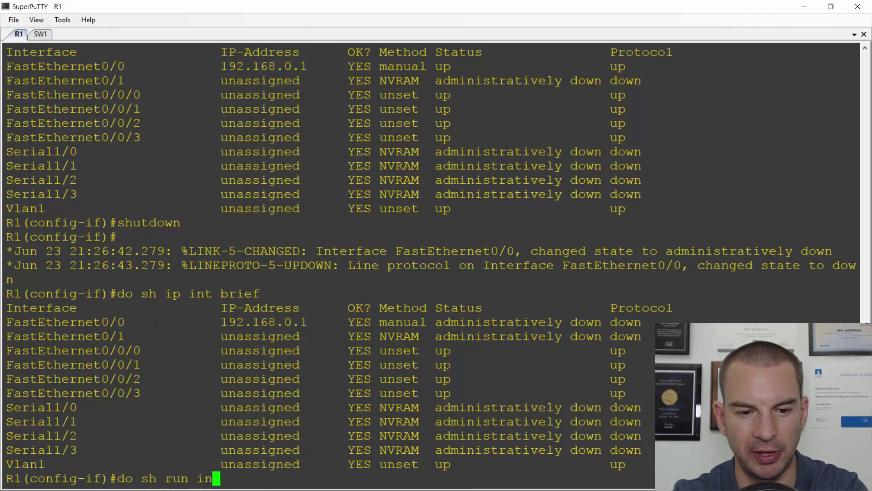
type("t f0/0")
key("Return")
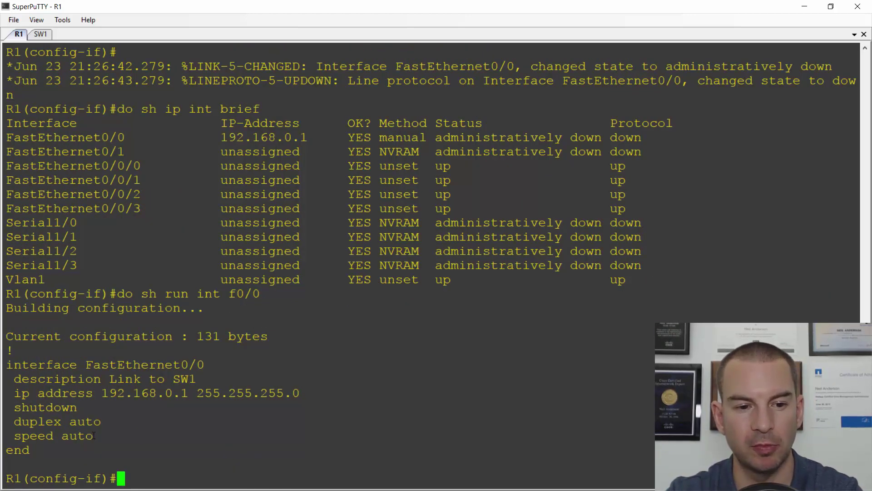
Step: Show R1's FastEthernet0/0 details, highlighting Auto-duplex, Auto Speed and 100BaseTX/FX, then quit the pager
type("do ")
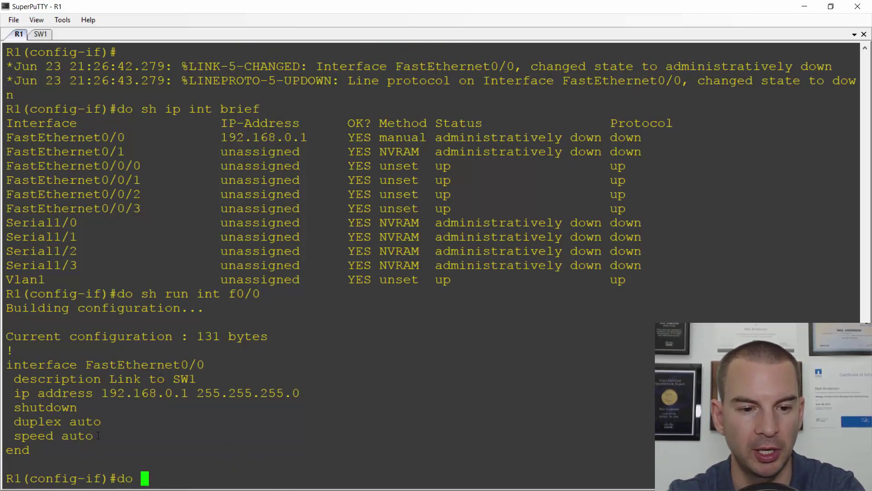
type("sho")
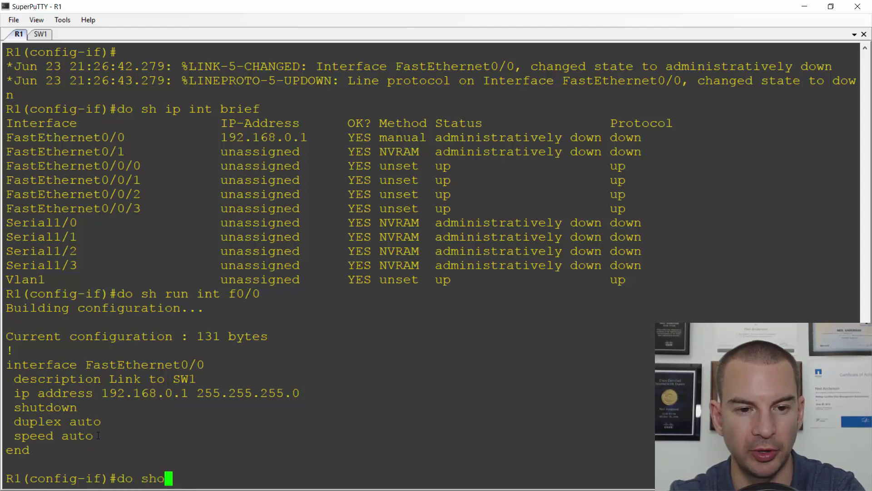
type("w int f0/0")
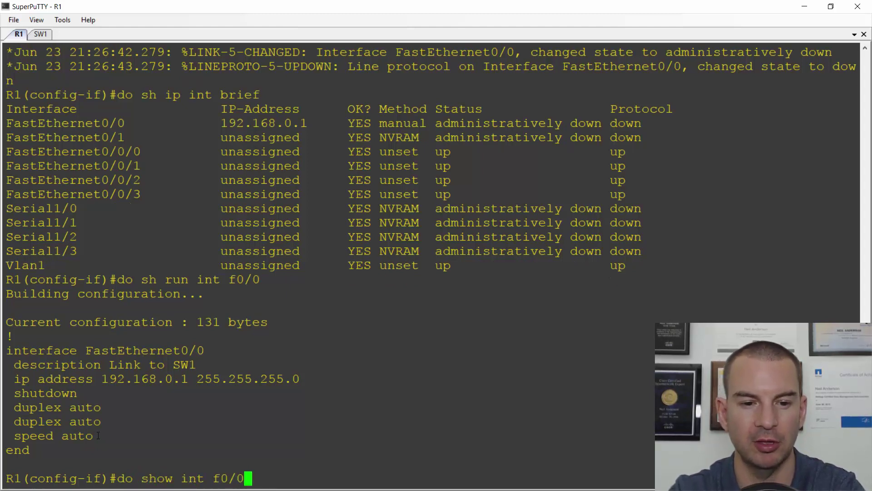
key("Return")
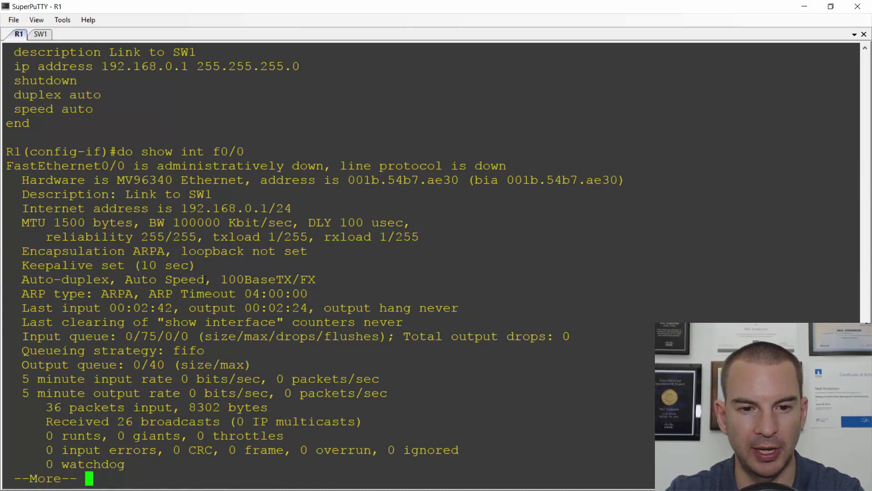
left_click_drag(210, 280, 21, 279)
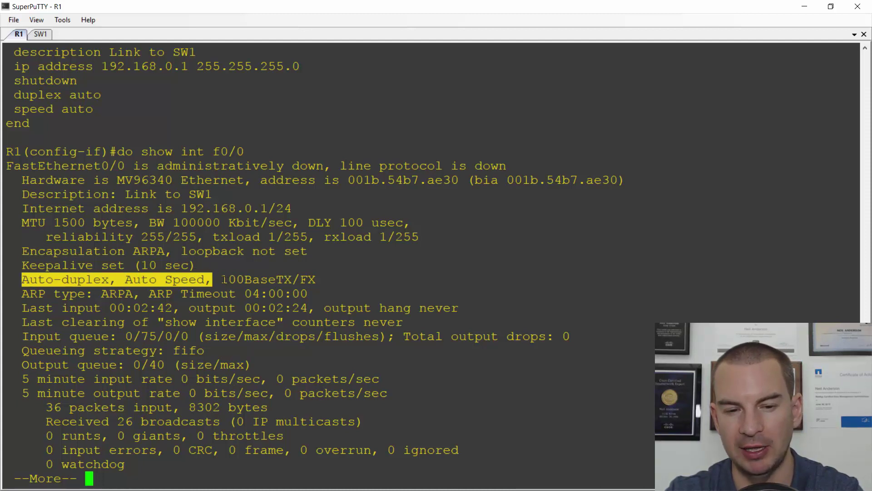
left_click_drag(221, 280, 240, 279)
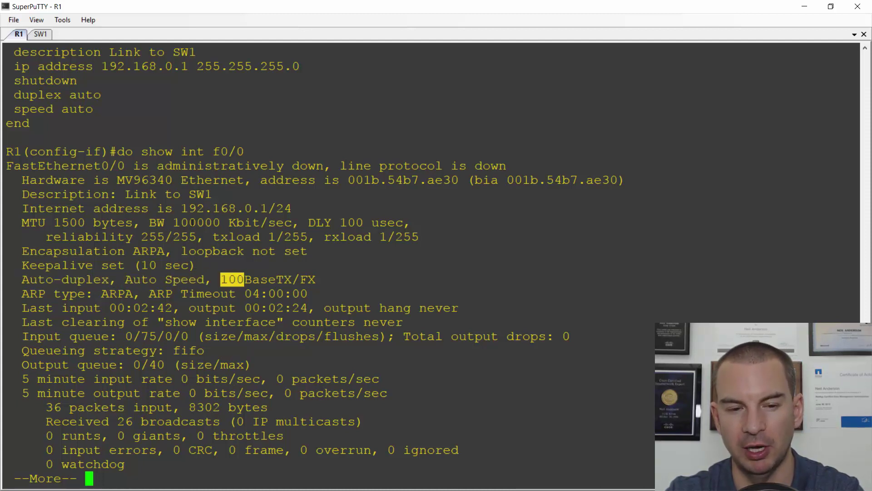
left_click(205, 385)
key("q")
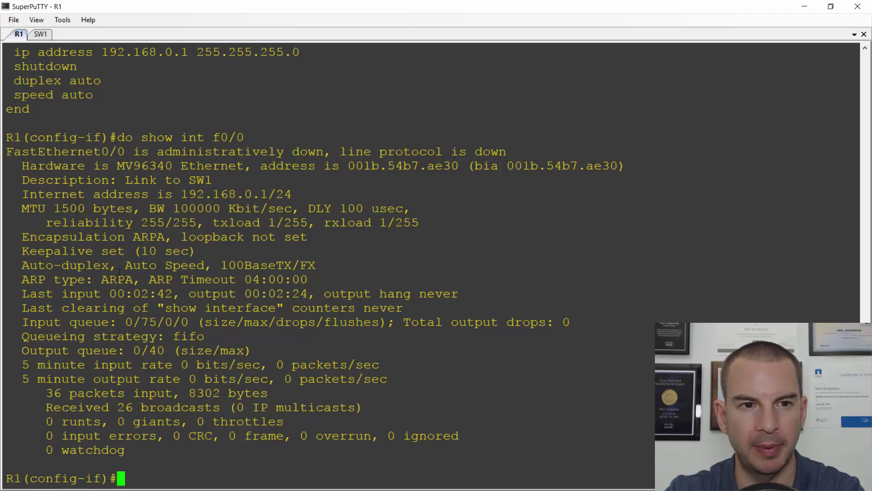
Step: Set SW1's FastEthernet0/1 to speed 10 from its interface configuration mode
left_click(40, 34)
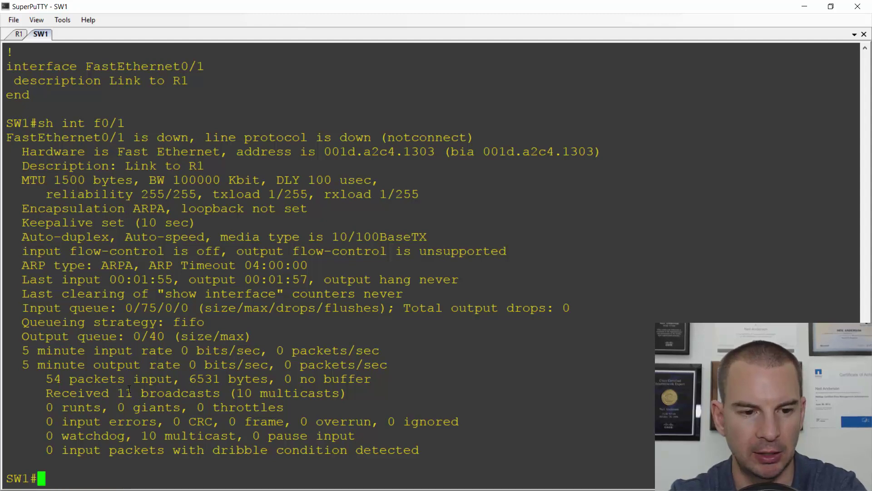
type("config t")
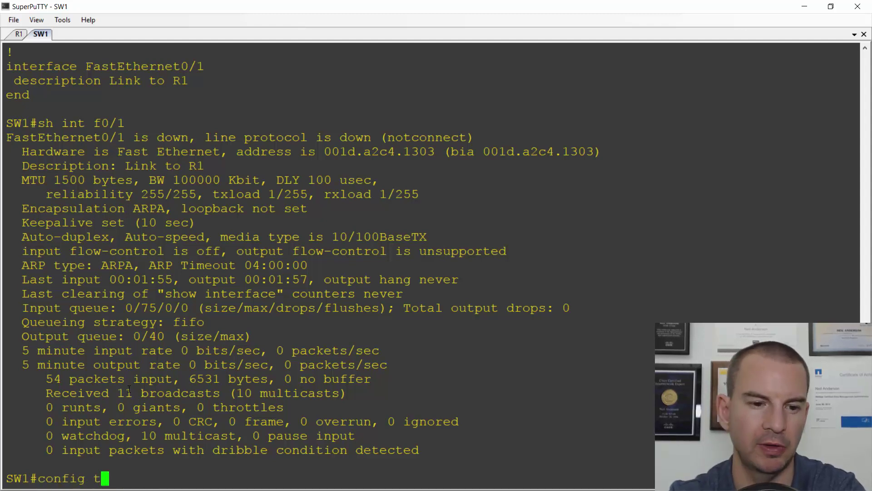
key("Return")
type("int f")
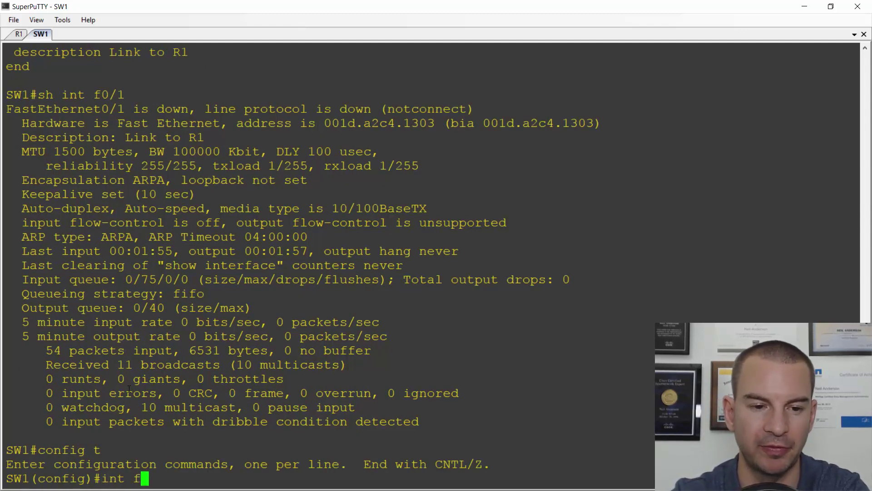
type("0/1")
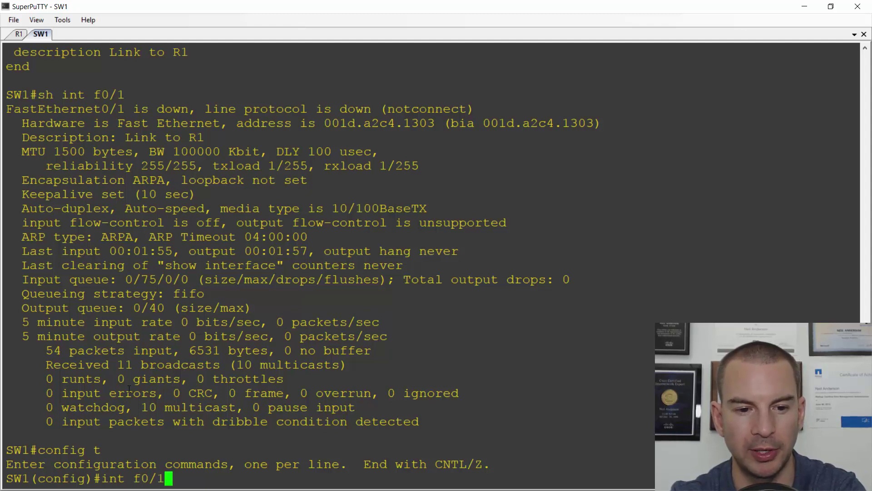
key("Return")
type("speed ")
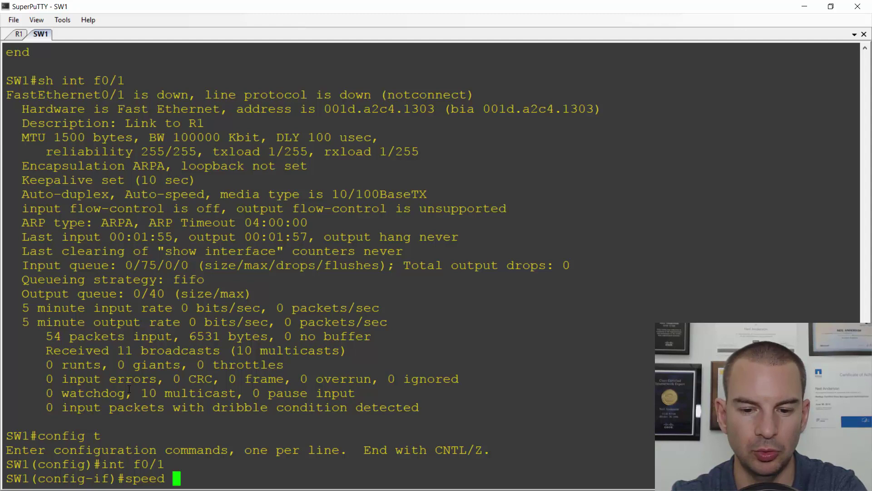
type("10")
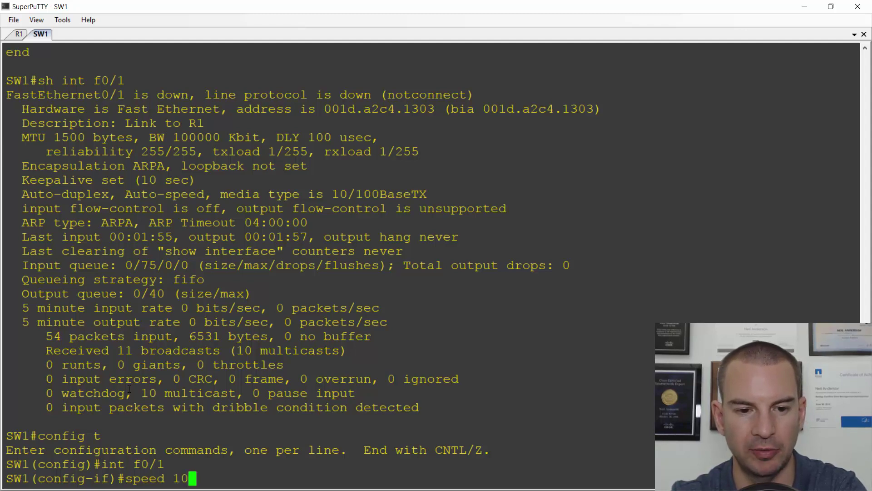
key("Return")
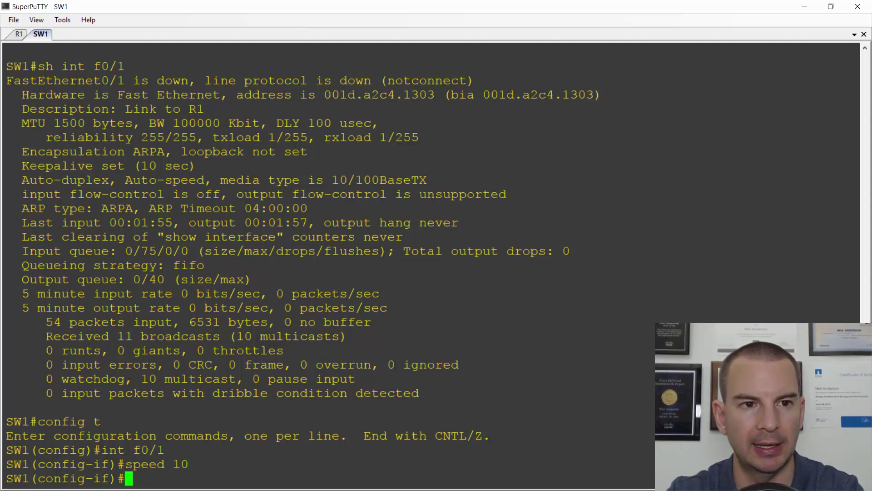
Step: Set R1's FastEthernet0/0 to speed 100
left_click(18, 33)
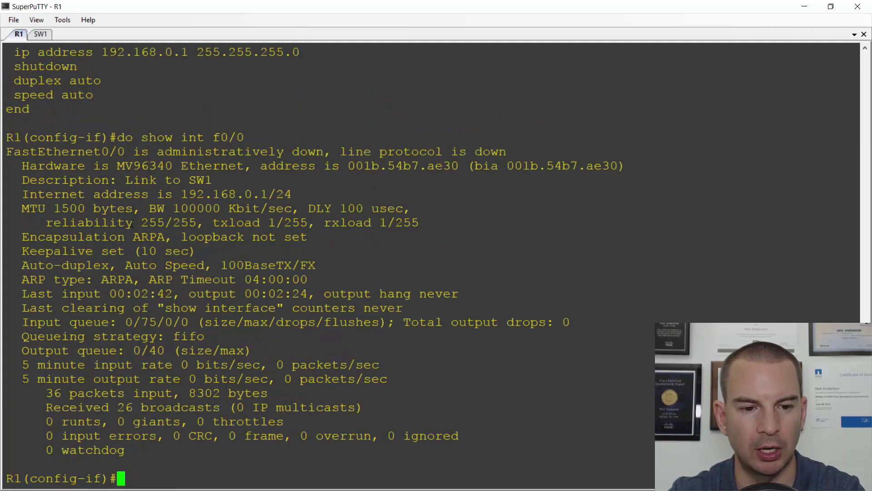
type("speed 1")
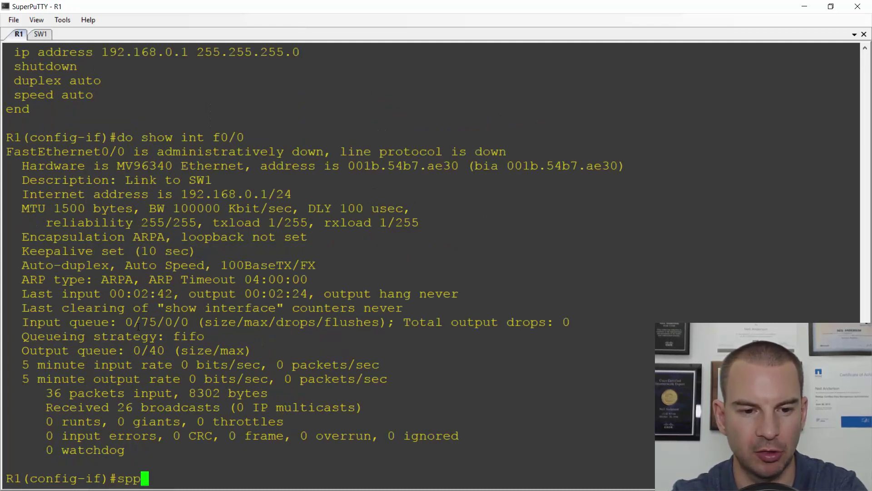
type("00")
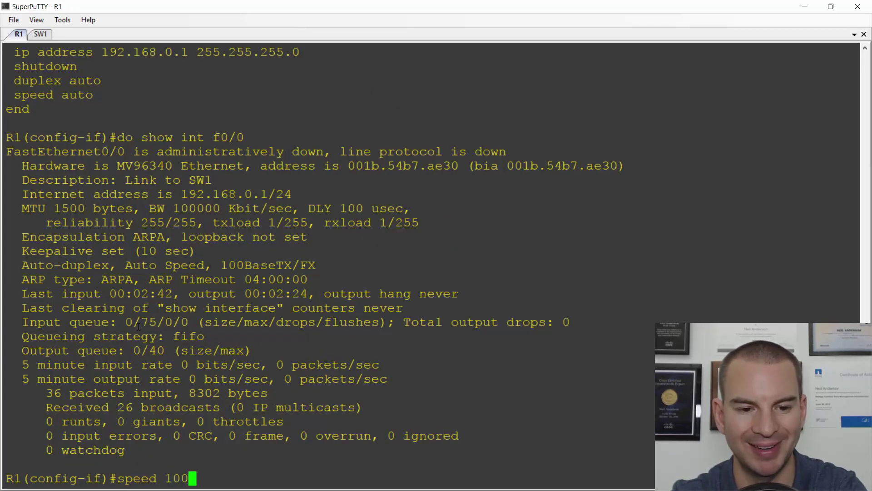
key("Return")
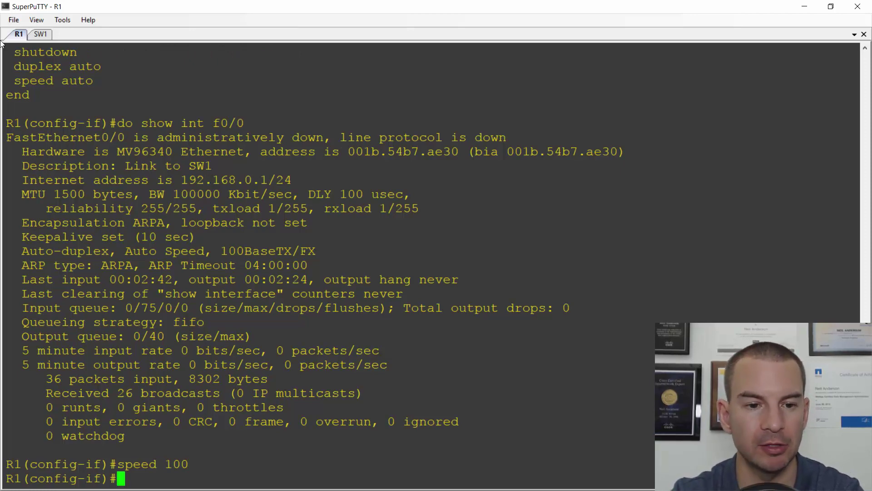
Step: Run 'do sho ip int brief' on SW1 and highlight FastEthernet0/1 still down/down at speed 10
left_click(35, 35)
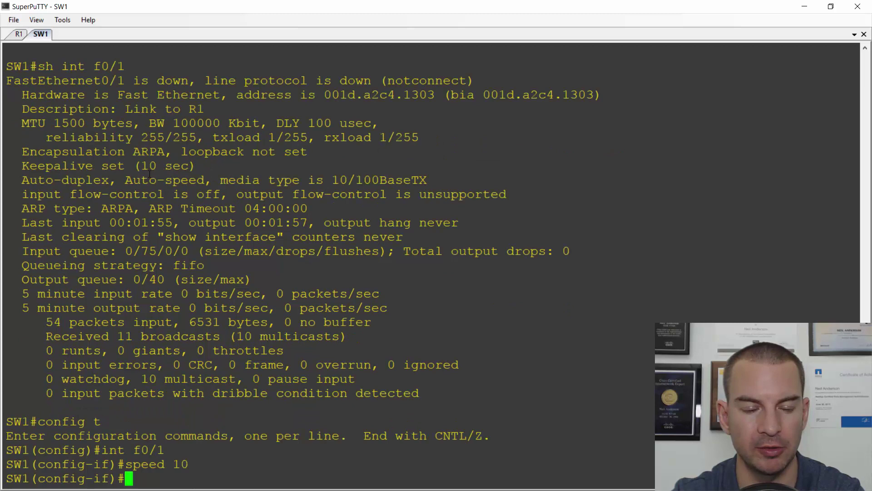
type("d")
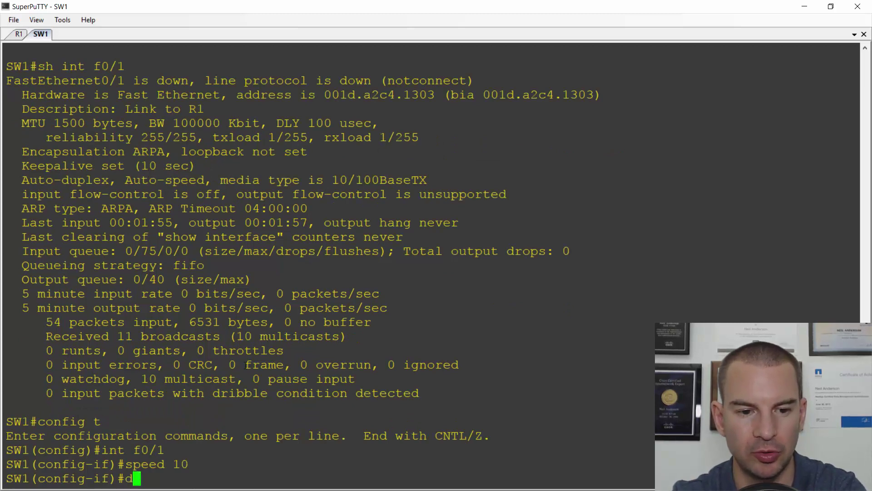
type("o sho ip int brief")
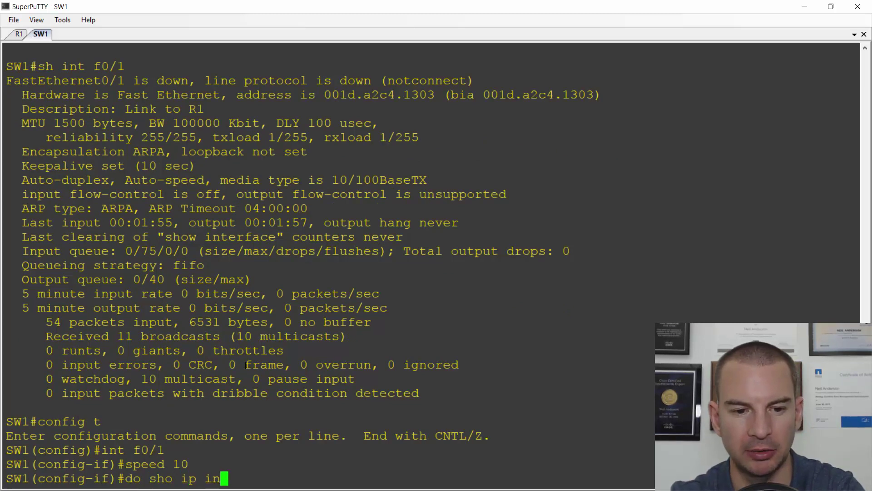
key("Return")
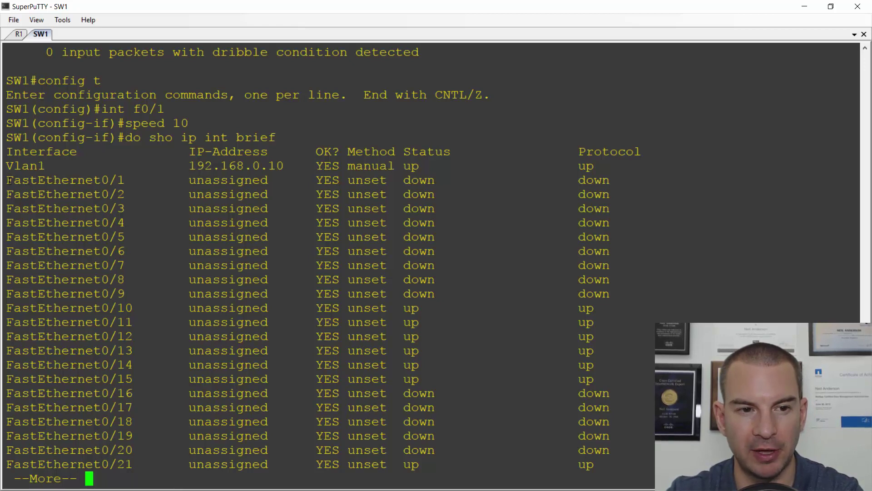
left_click_drag(6, 180, 608, 176)
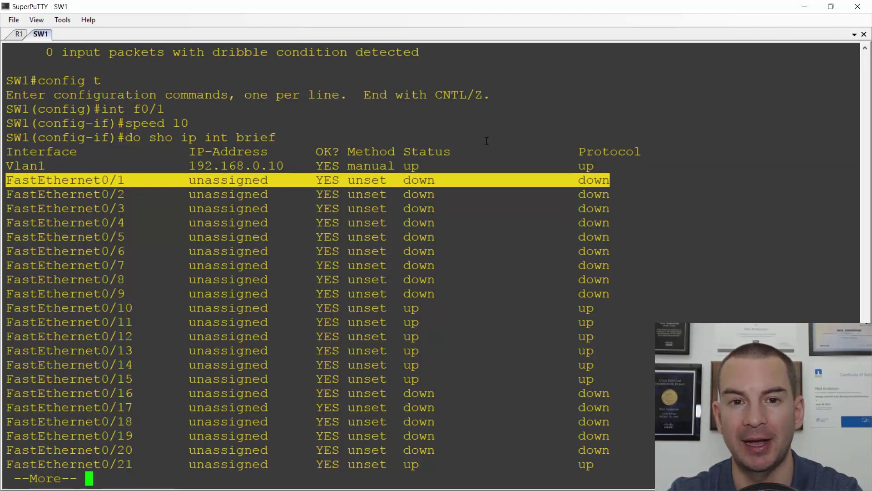
Step: Run 'do sho ip int brief' on R1, showing FastEthernet0/0 (192.168.0.1) still administratively down
left_click(17, 35)
type("sh")
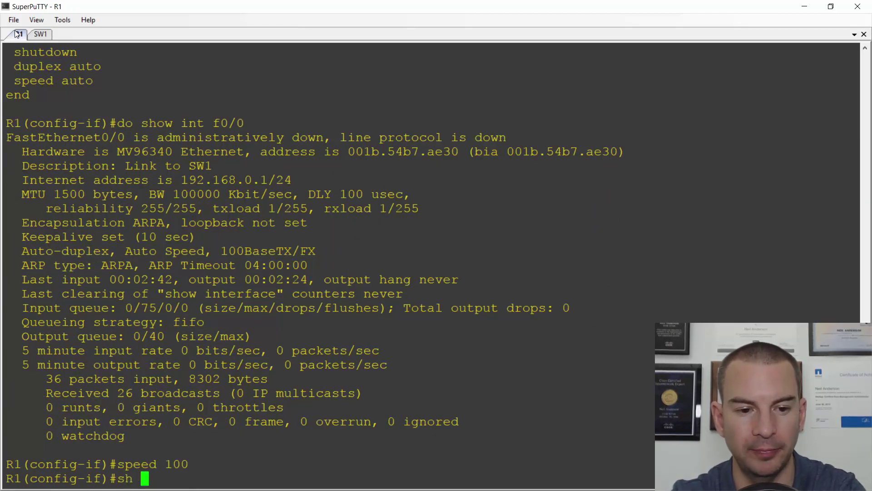
key("BackSpace")
key("BackSpace")
key("BackSpace")
type("do shi")
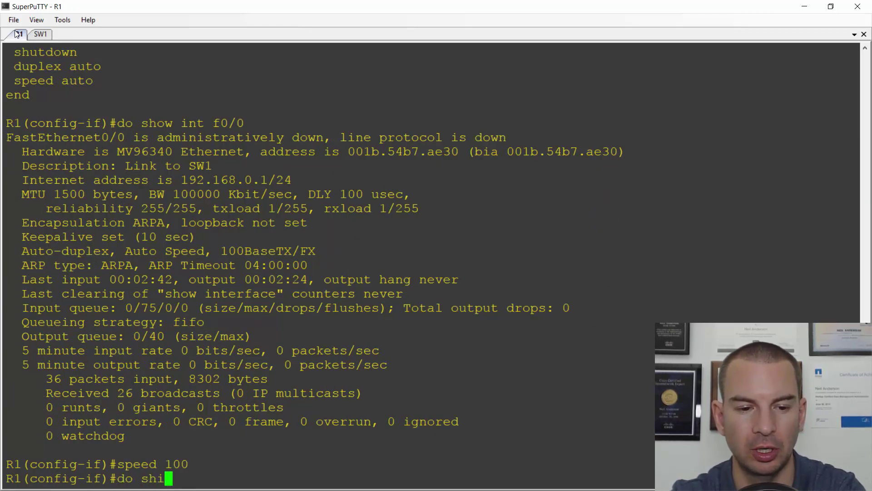
key("BackSpace")
type("o ip int ")
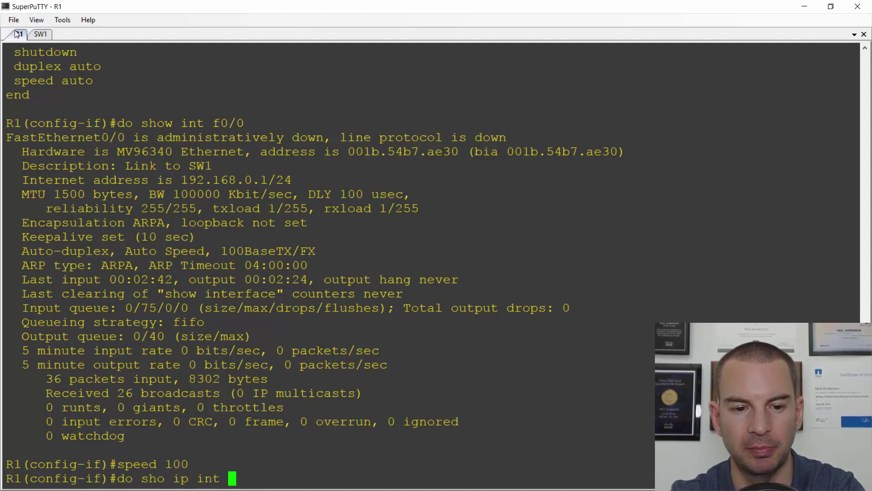
type("brief")
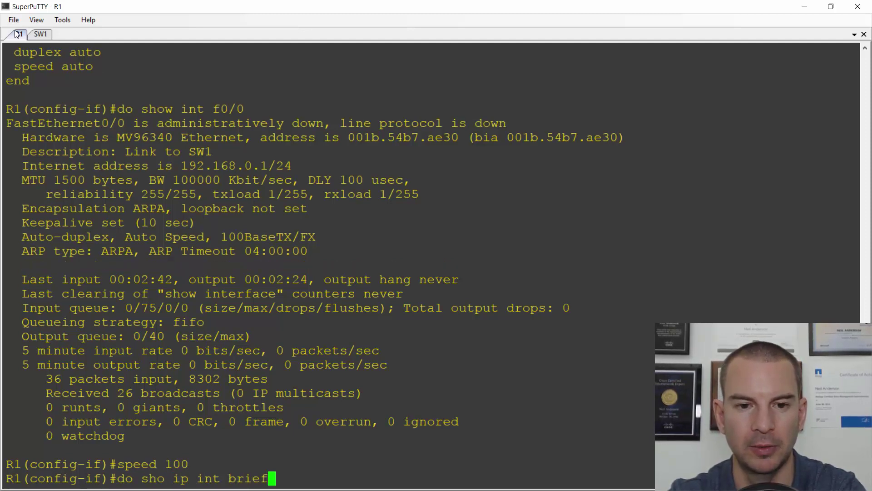
key("Return")
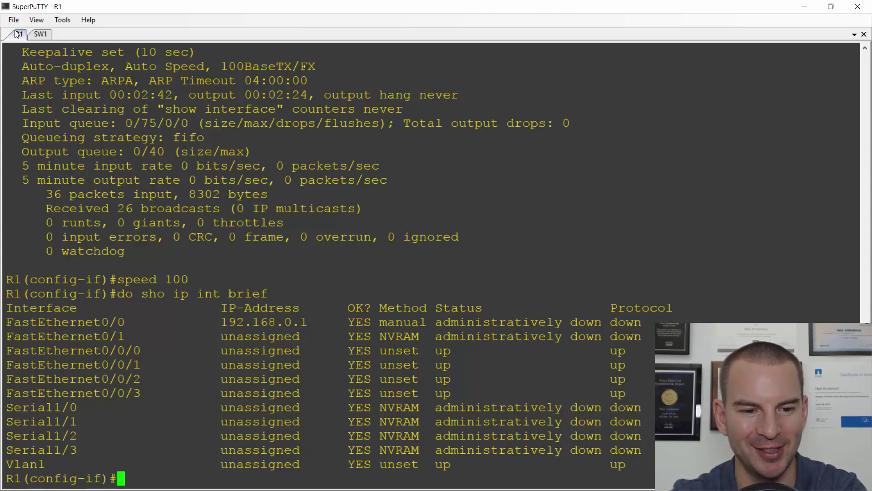
Step: On R1, bring interface FastEthernet0/0 out of shutdown with 'no shut'
type("int f0/0")
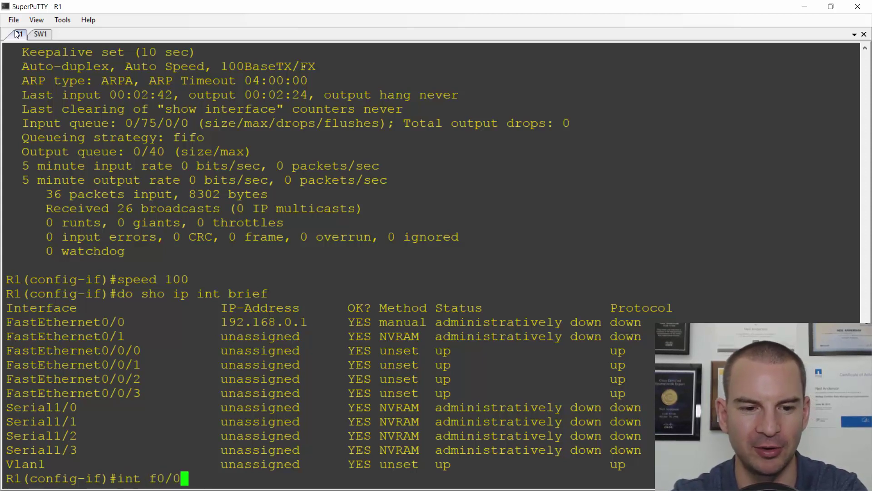
key("Return")
type("no shut")
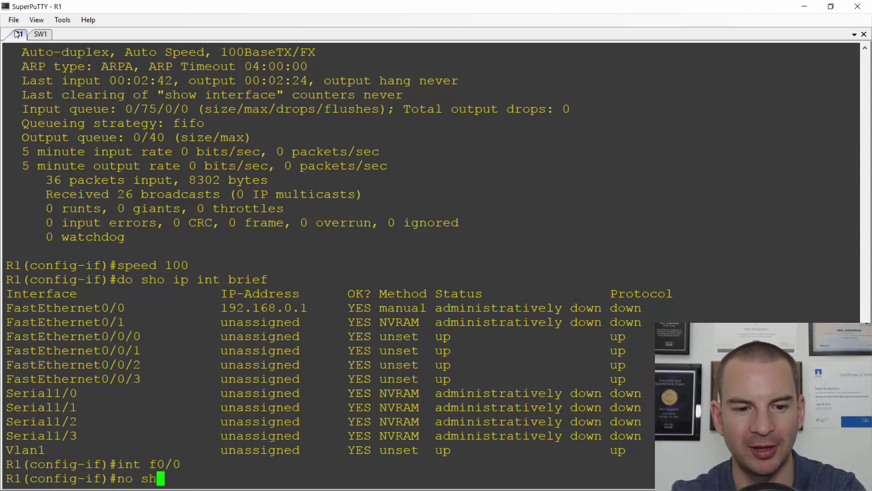
key("Return")
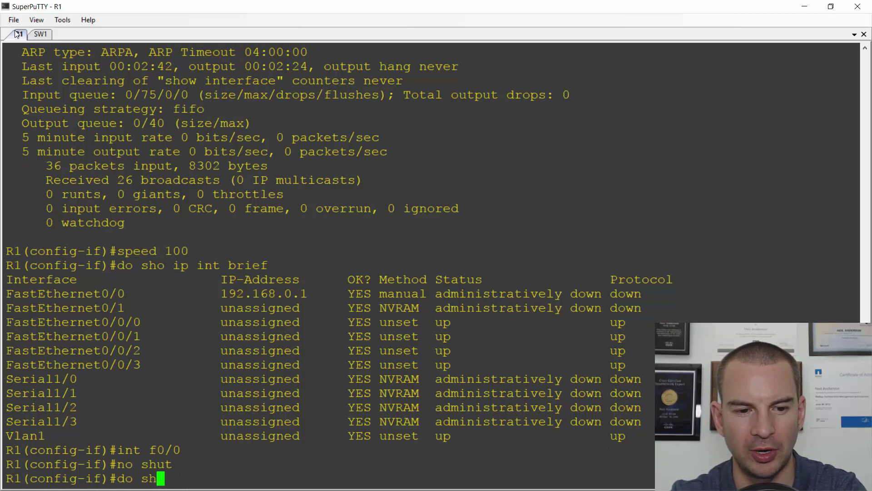
Step: Rerun the R1 interface summary and highlight FastEthernet0/0 showing up/down
type("ip int brie")
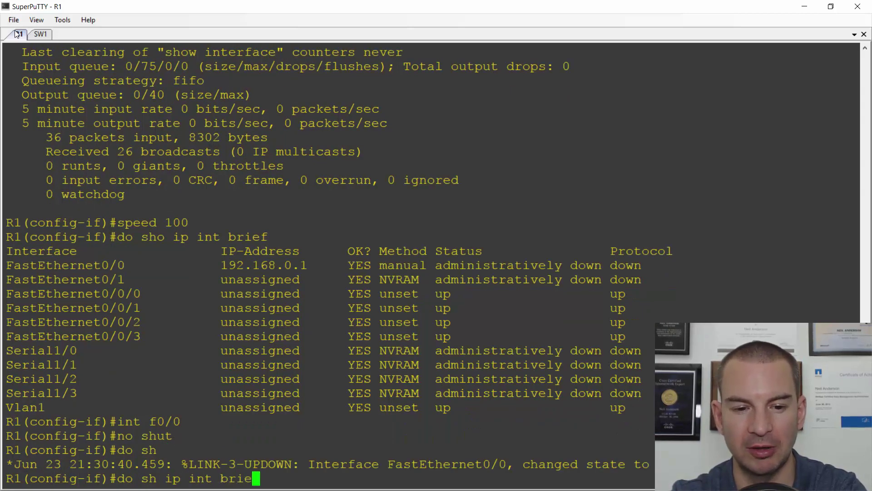
type("f")
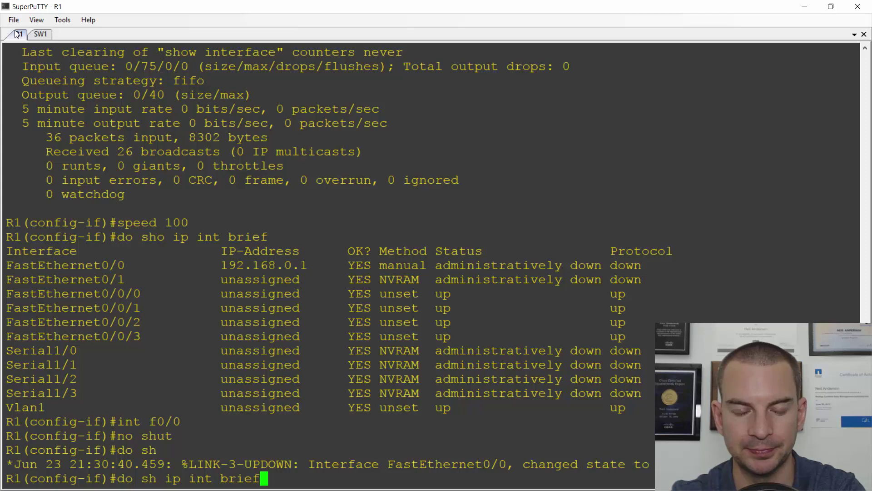
key("Return")
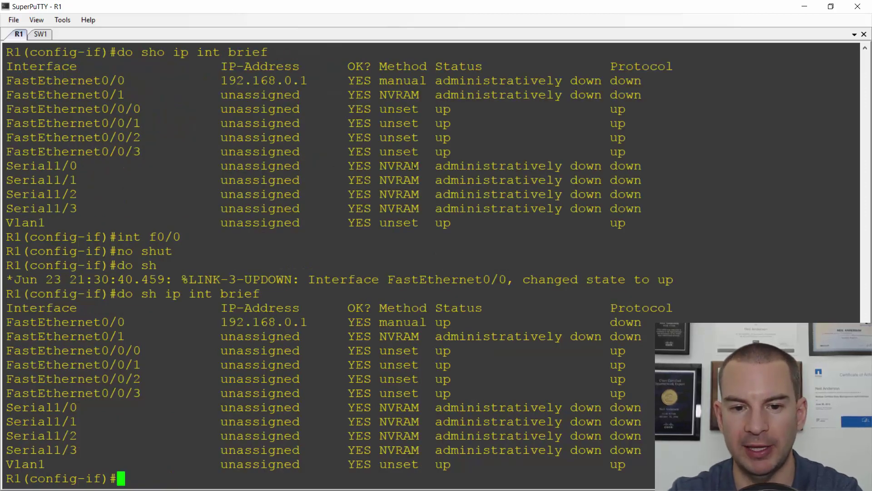
left_click_drag(646, 322, 12, 322)
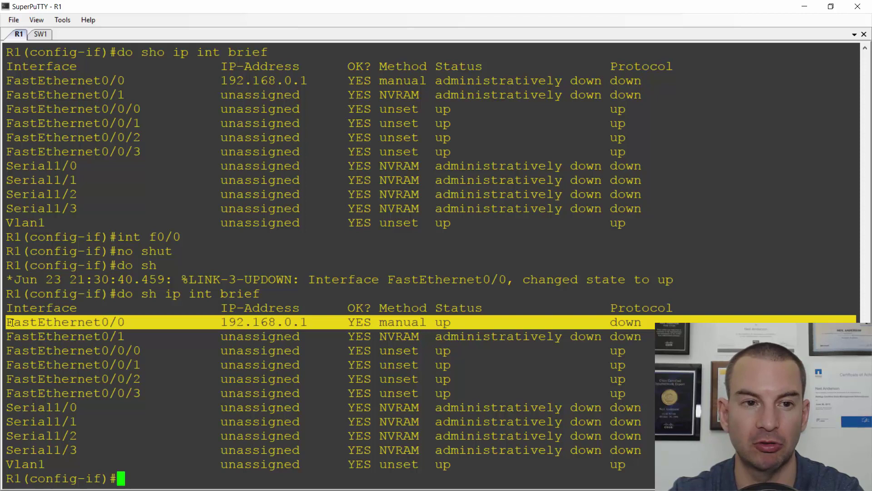
Step: On SW1, rerun 'do sho ip int brief' and highlight FastEthernet0/1 still down/down
left_click(40, 34)
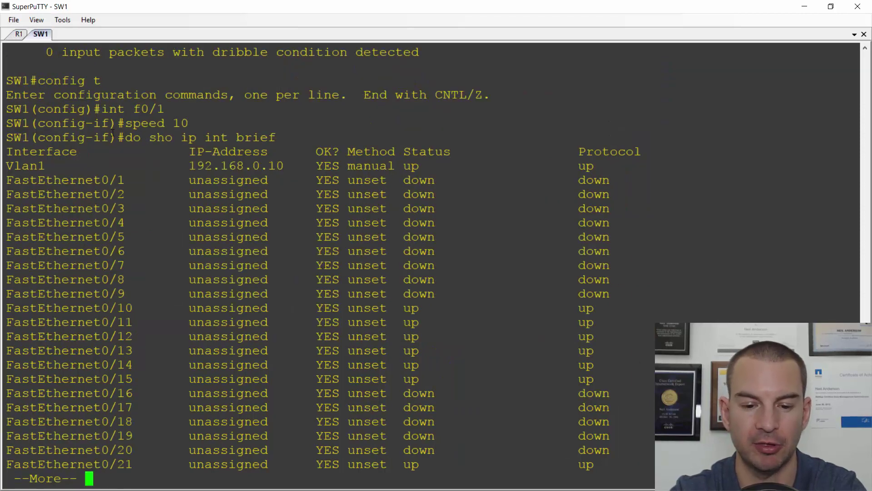
key("q")
key("Up")
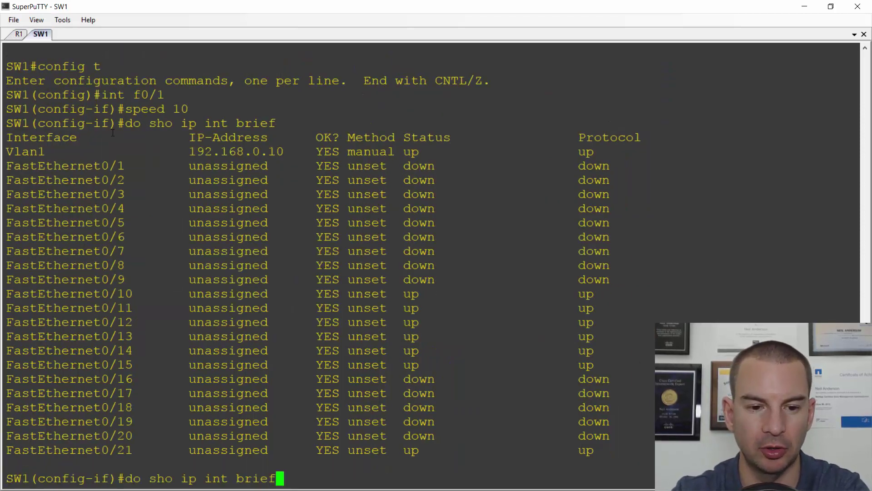
key("Return")
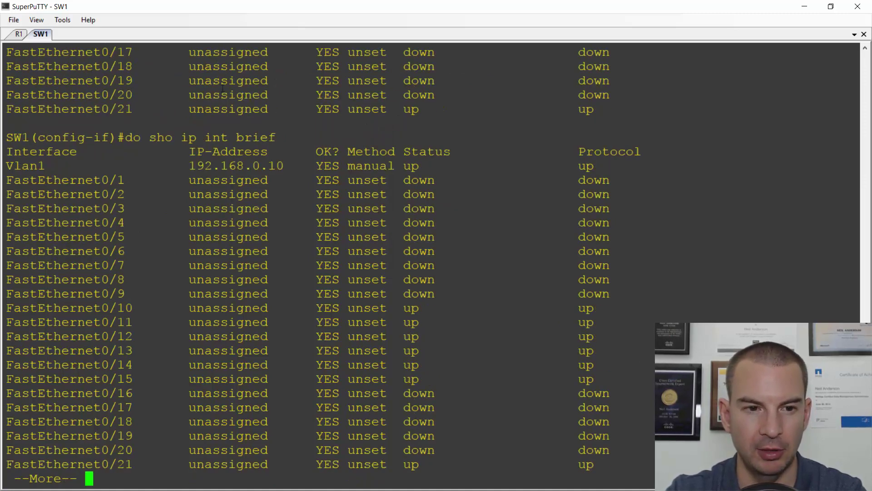
left_click_drag(608, 179, 13, 180)
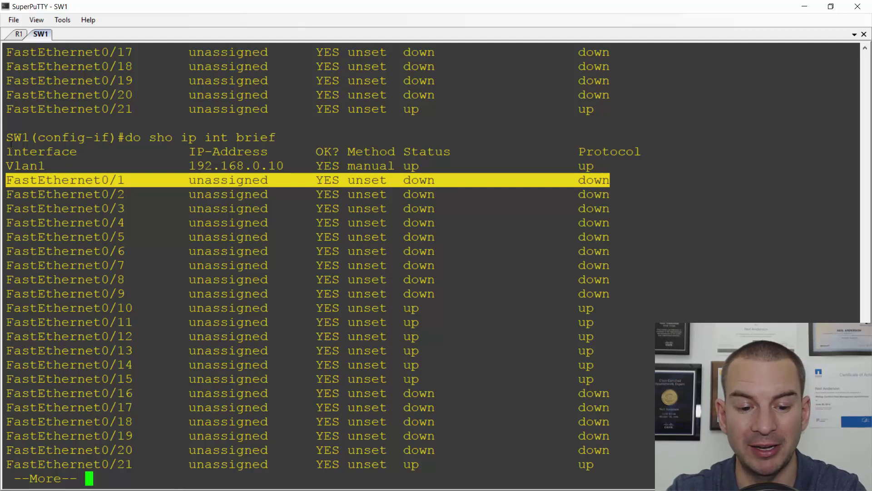
Step: Set SW1's FastEthernet0/1 to speed 100 and bounce it with shut / no shut
type("q")
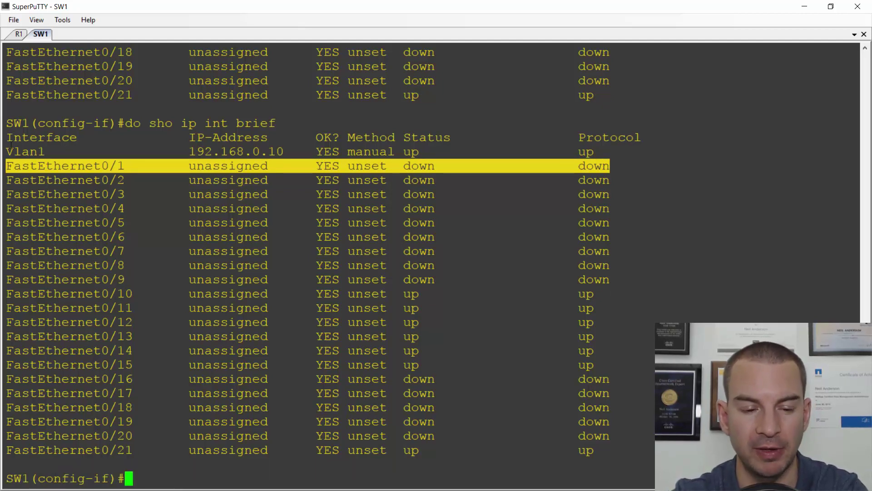
type("spee")
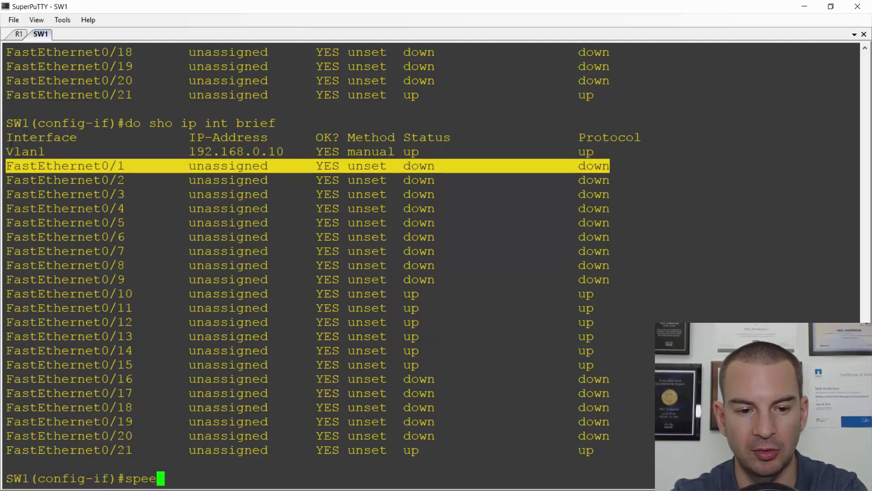
type("d 100")
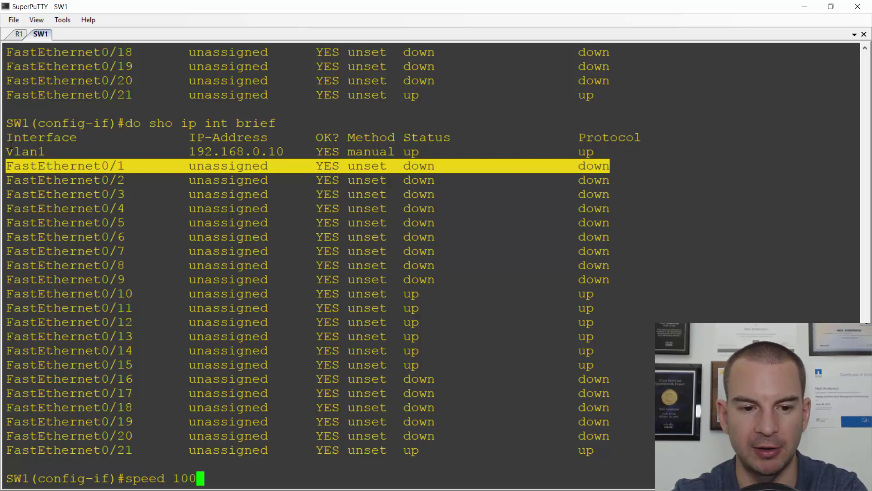
key("Return")
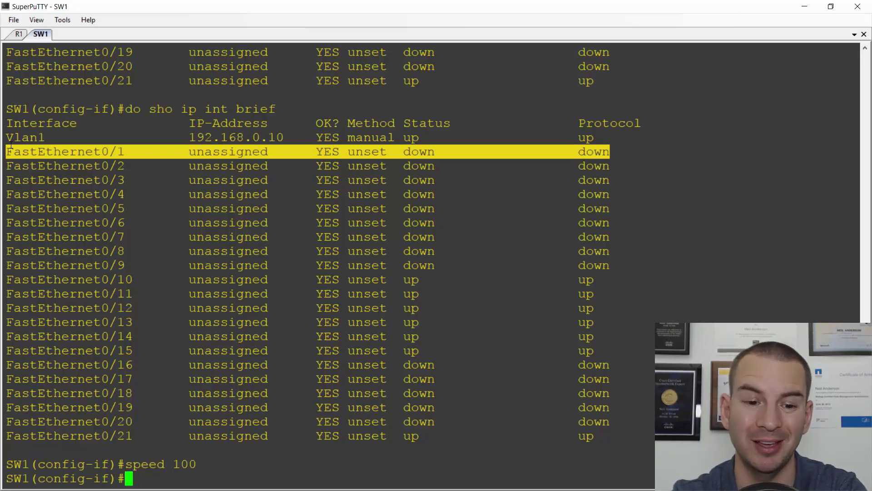
type("shut")
key("Return")
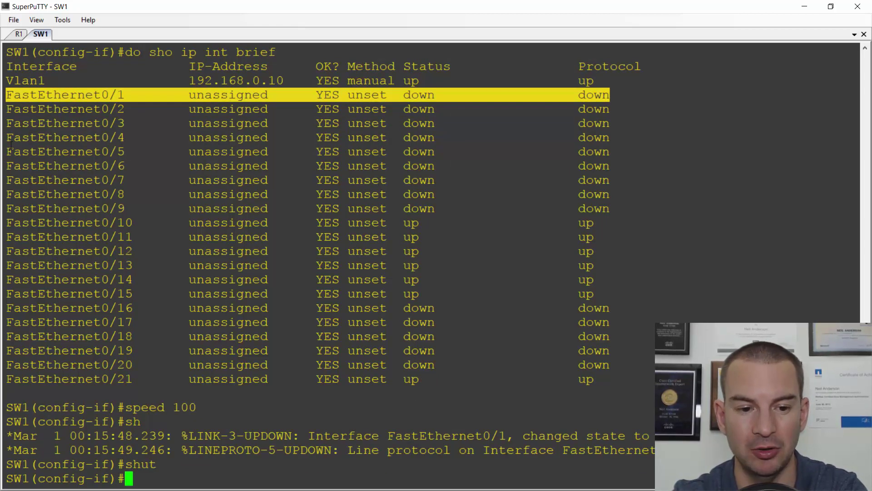
type("no shut")
key("Return")
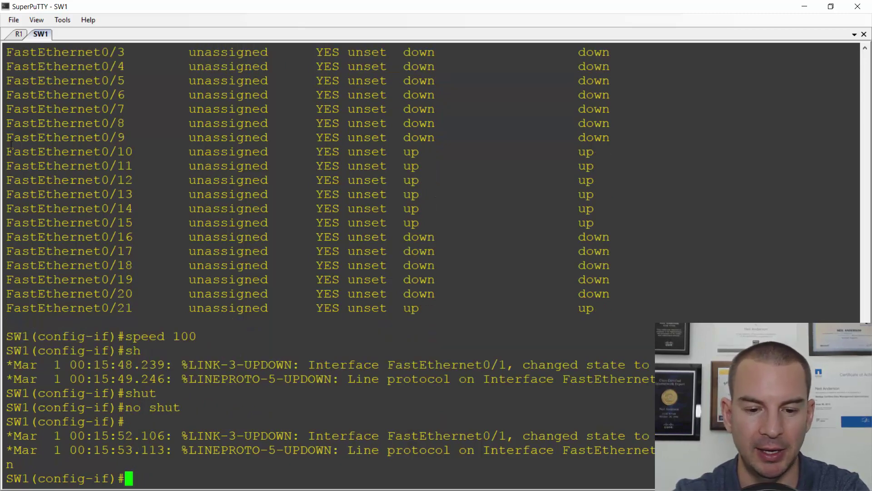
Step: Run 'do sho ip int brief' on SW1 and highlight FastEthernet0/1 now up/up
type("do sho")
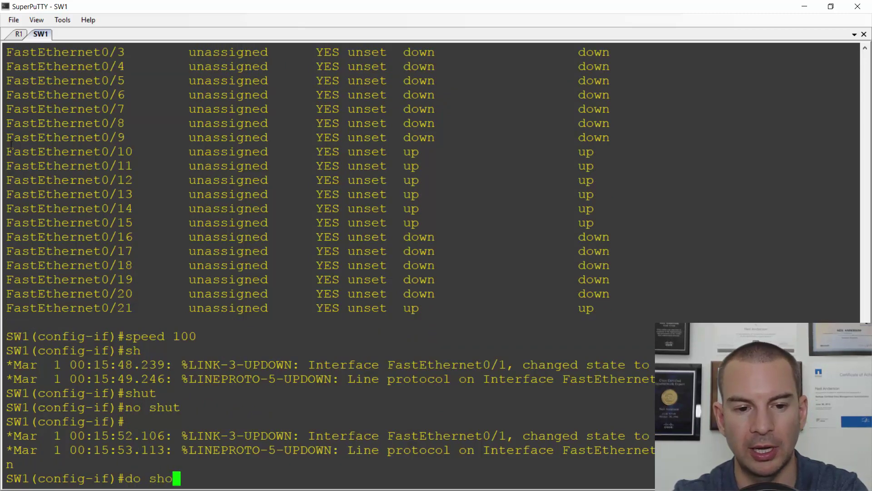
type(" ip int brief")
key("Return")
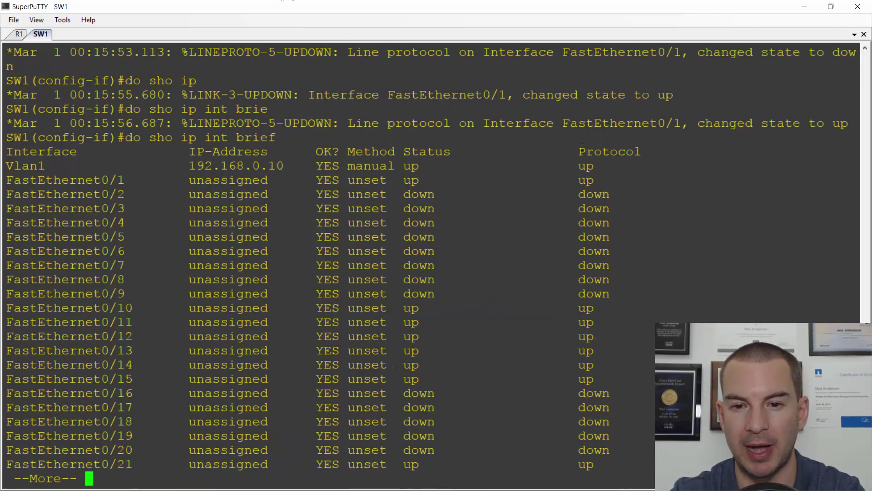
left_click_drag(595, 180, 6, 182)
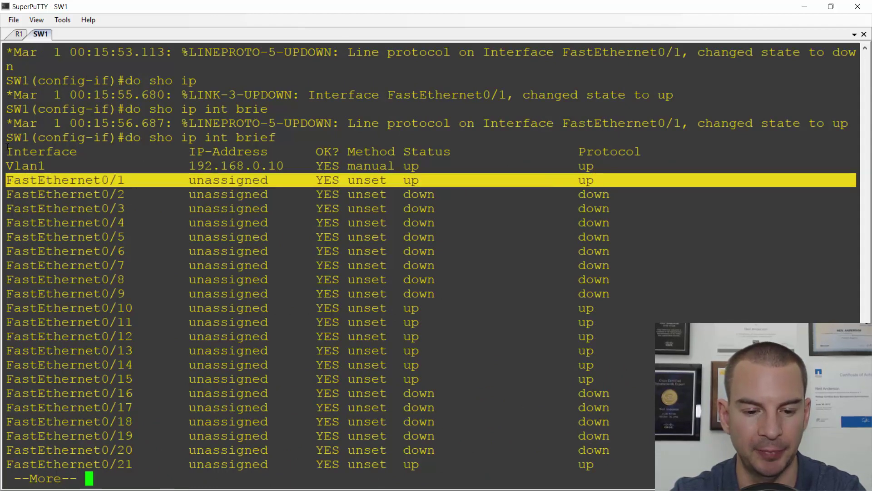
Step: Set SW1's FastEthernet0/1 to duplex half
key("q")
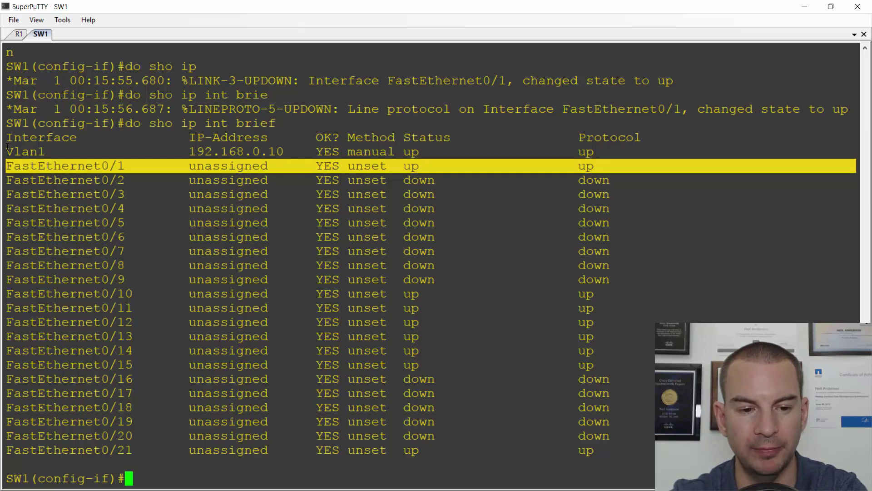
type("duplex ")
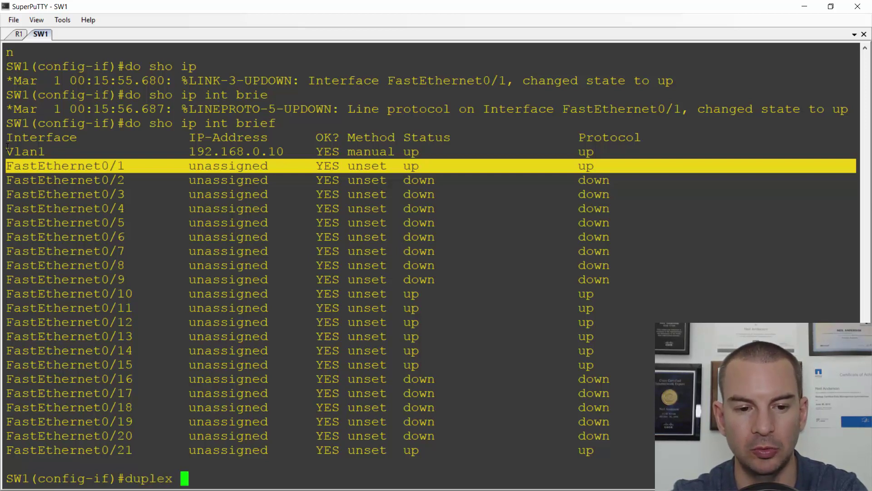
type("half")
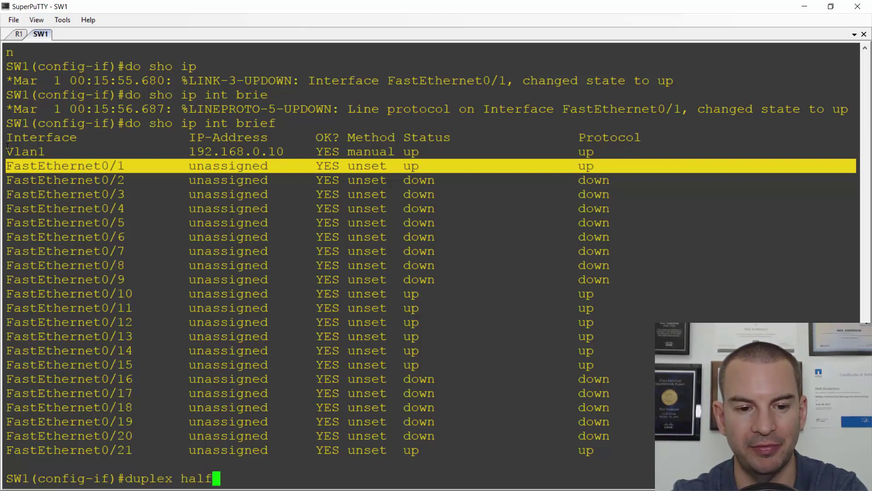
key("Return")
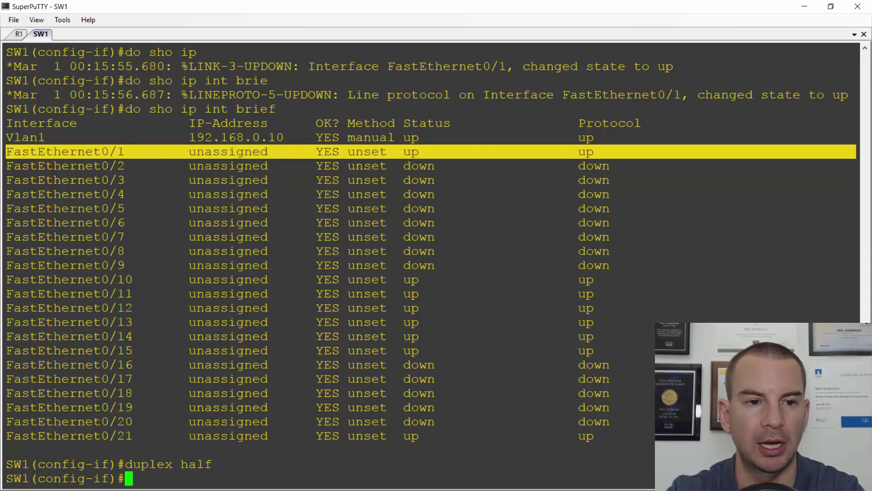
Step: Set R1's FastEthernet0/0 to duplex full
left_click(17, 33)
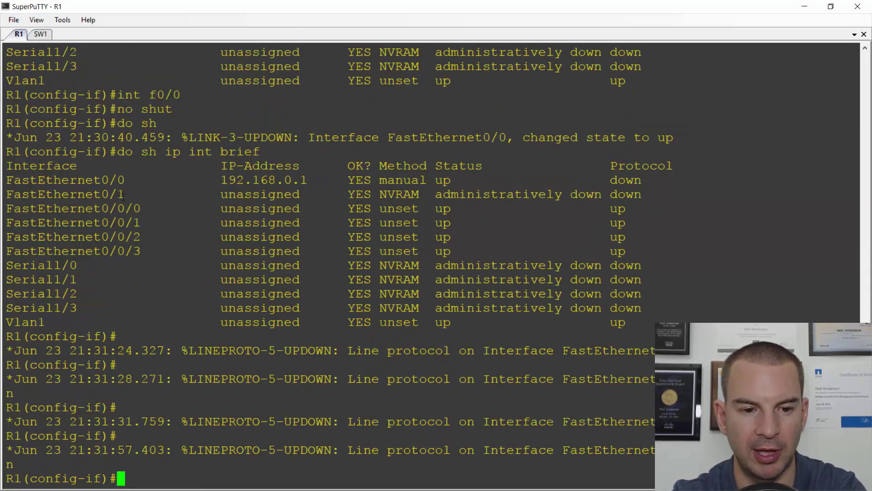
type("duplex full")
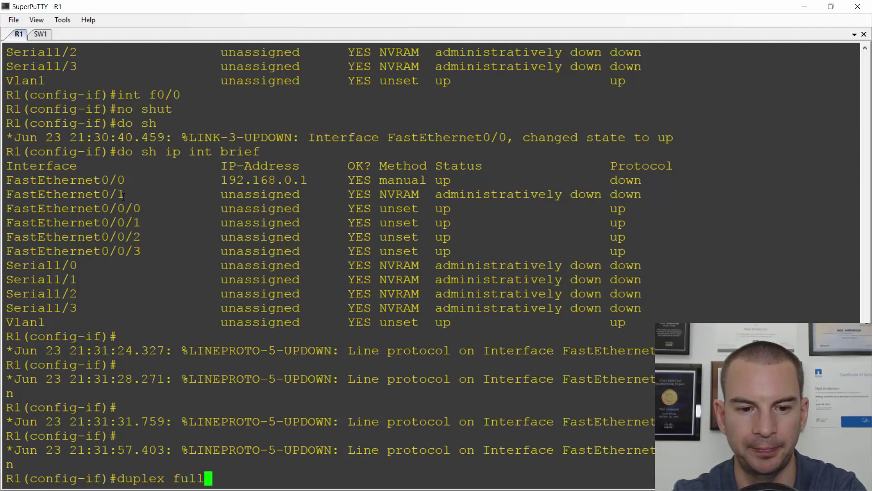
key("Return")
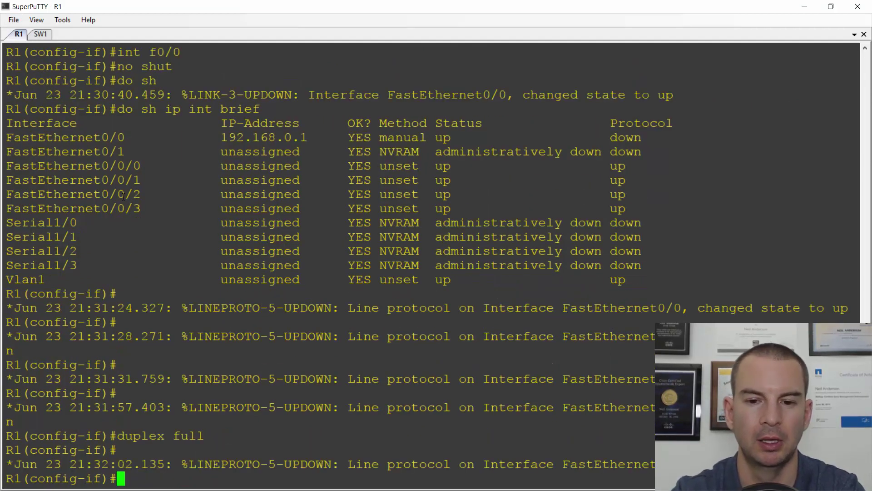
Step: On SW1, highlight the CDP duplex mismatch warning and confirm FastEthernet0/1 still lists up/up
left_click(40, 34)
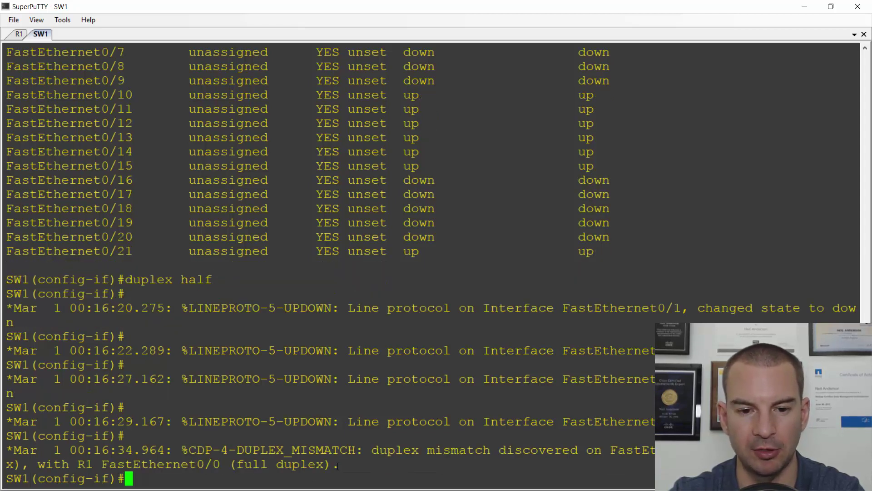
left_click_drag(339, 464, 190, 452)
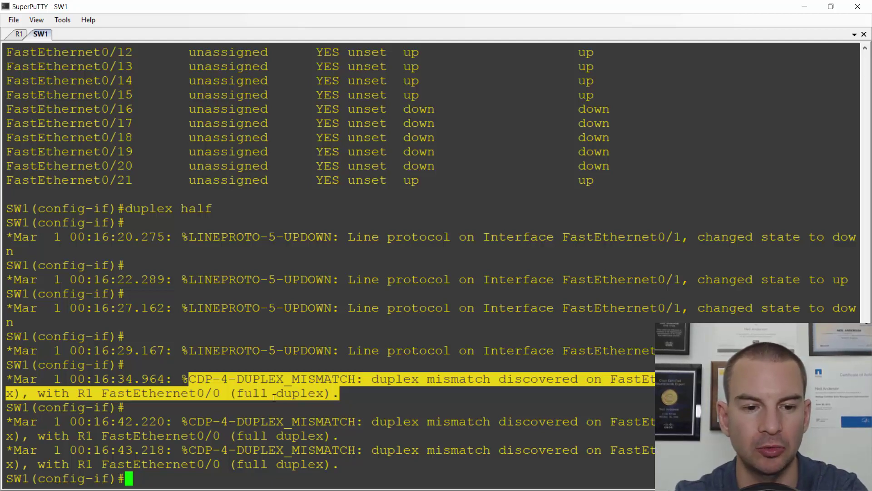
type("do sh ip int ")
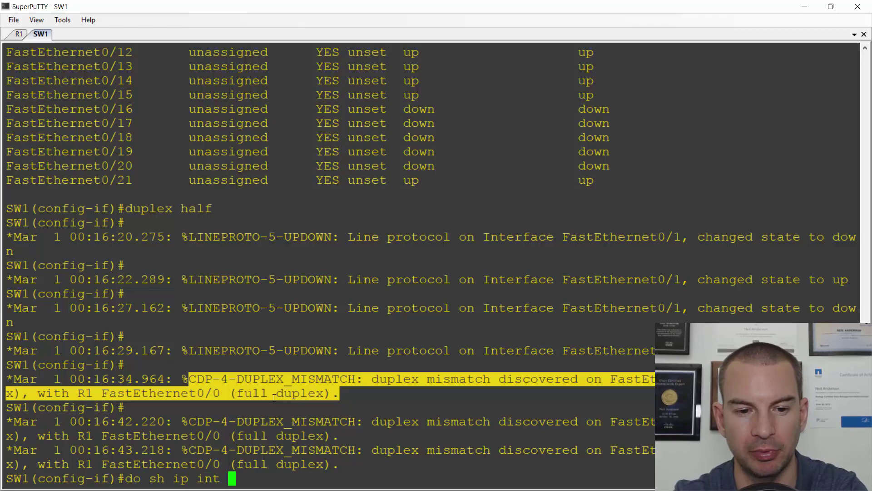
type("brief")
key("Return")
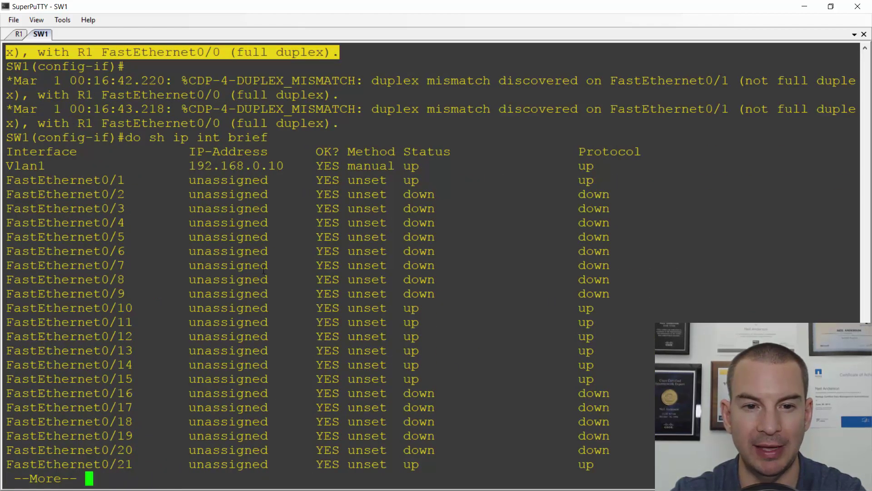
left_click_drag(590, 181, 8, 183)
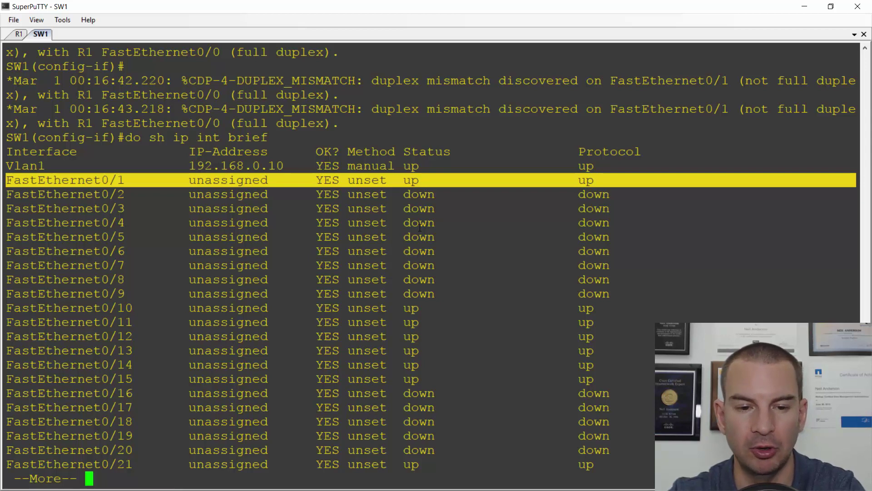
Step: Set SW1's FastEthernet0/1 to duplex full
key("q")
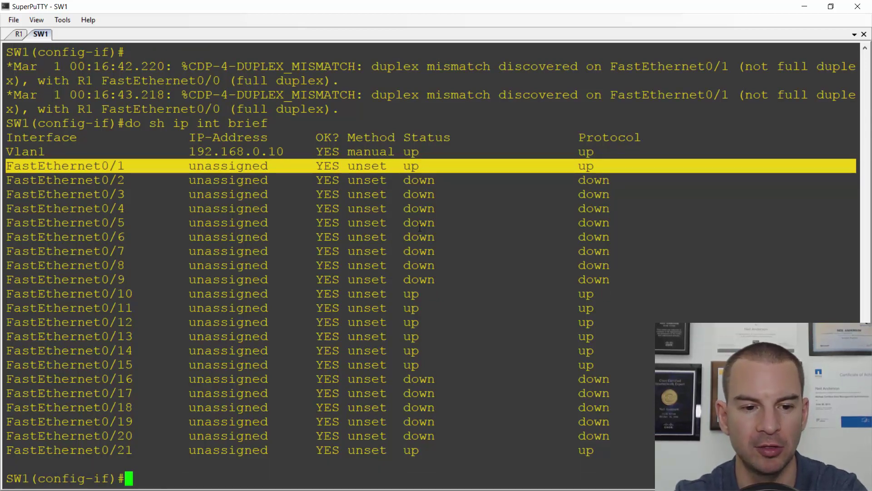
type("duplex full")
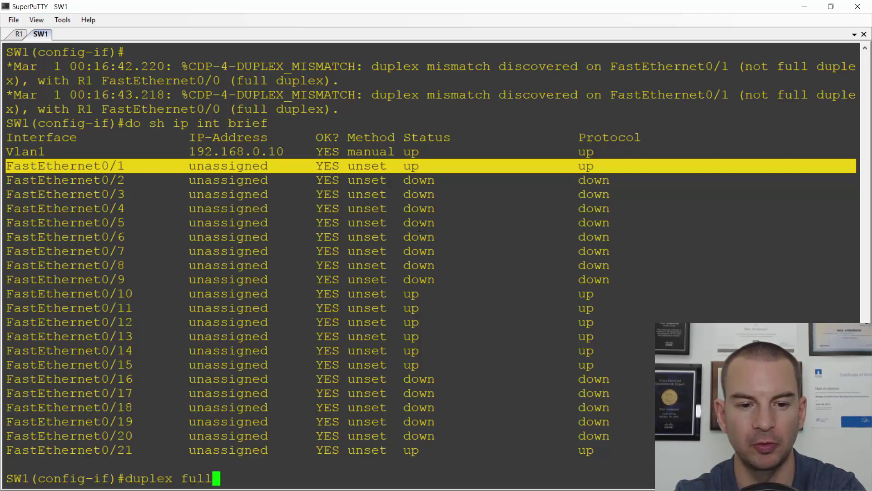
key("Return")
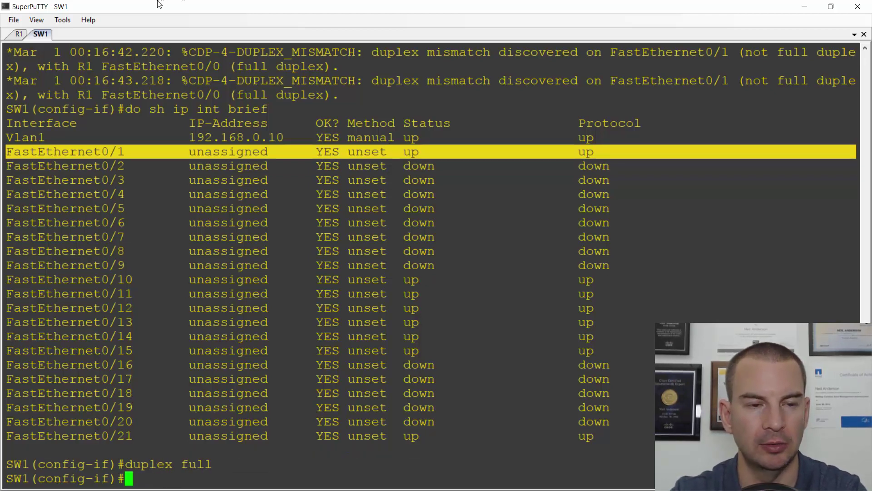
Step: Reapply duplex full on R1's FastEthernet0/0
left_click(20, 35)
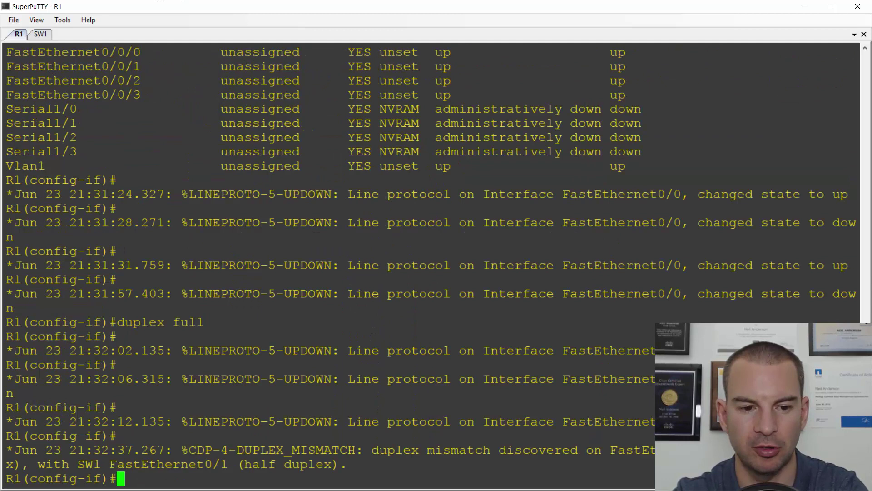
type("duplex full")
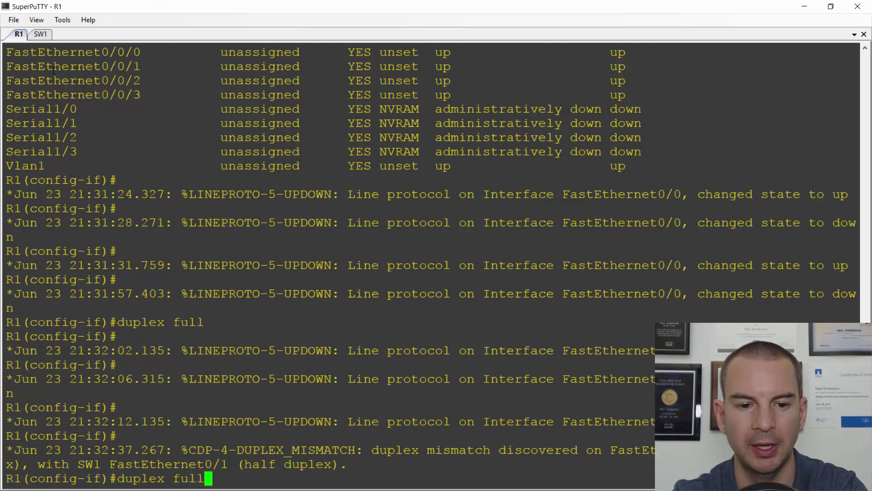
key("Return")
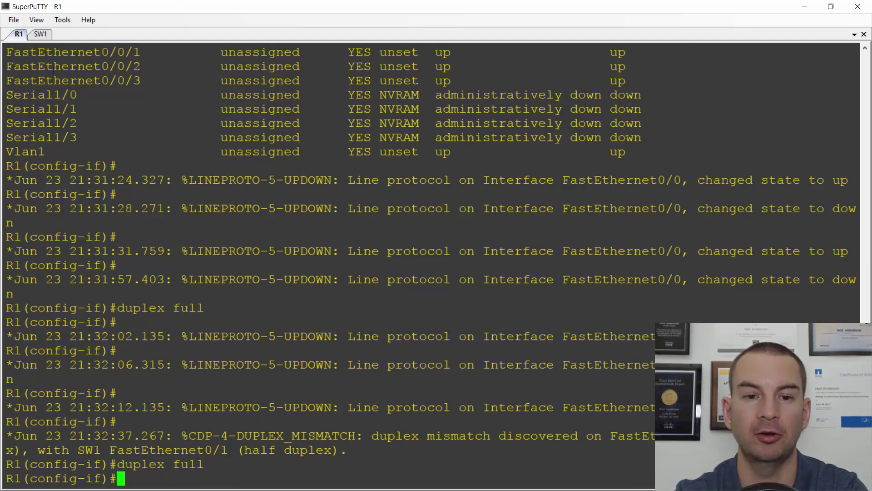